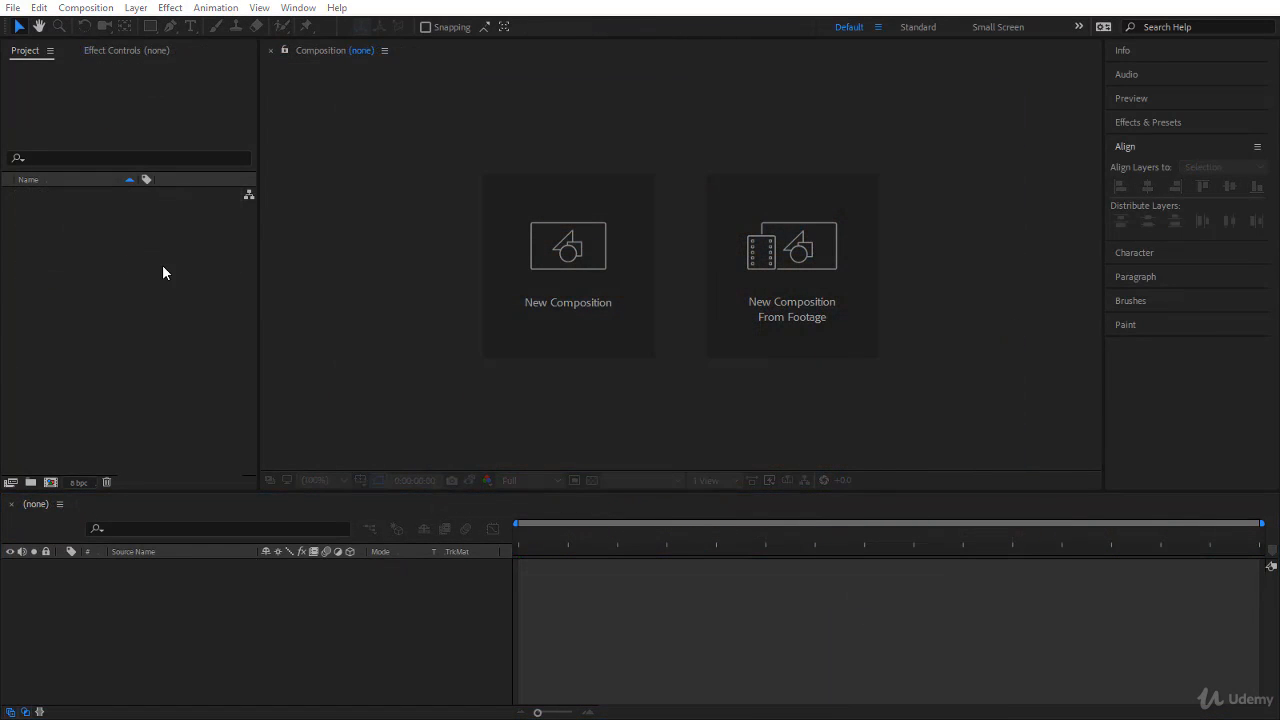
Step: Import the five clips AdClip - 1 through AdClip - 5 from the Course Assets folder into the project
click(164, 267)
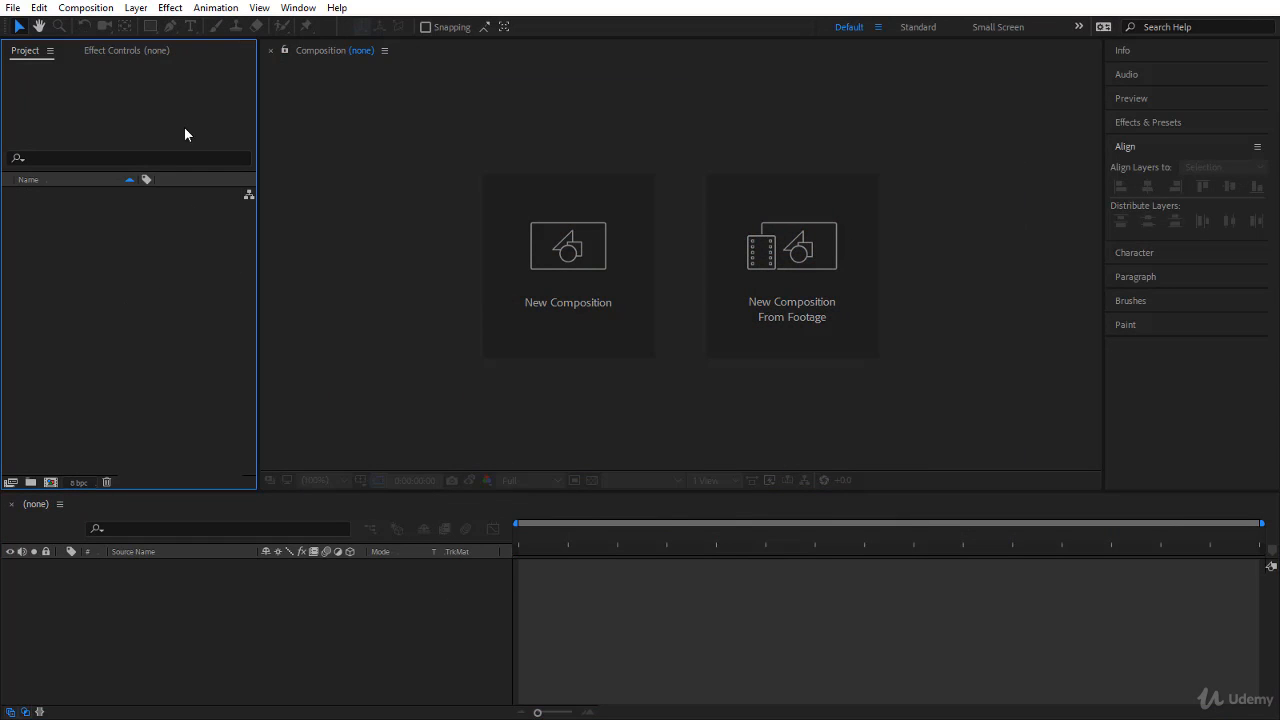
right_click(95, 280)
mouse_move(174, 366)
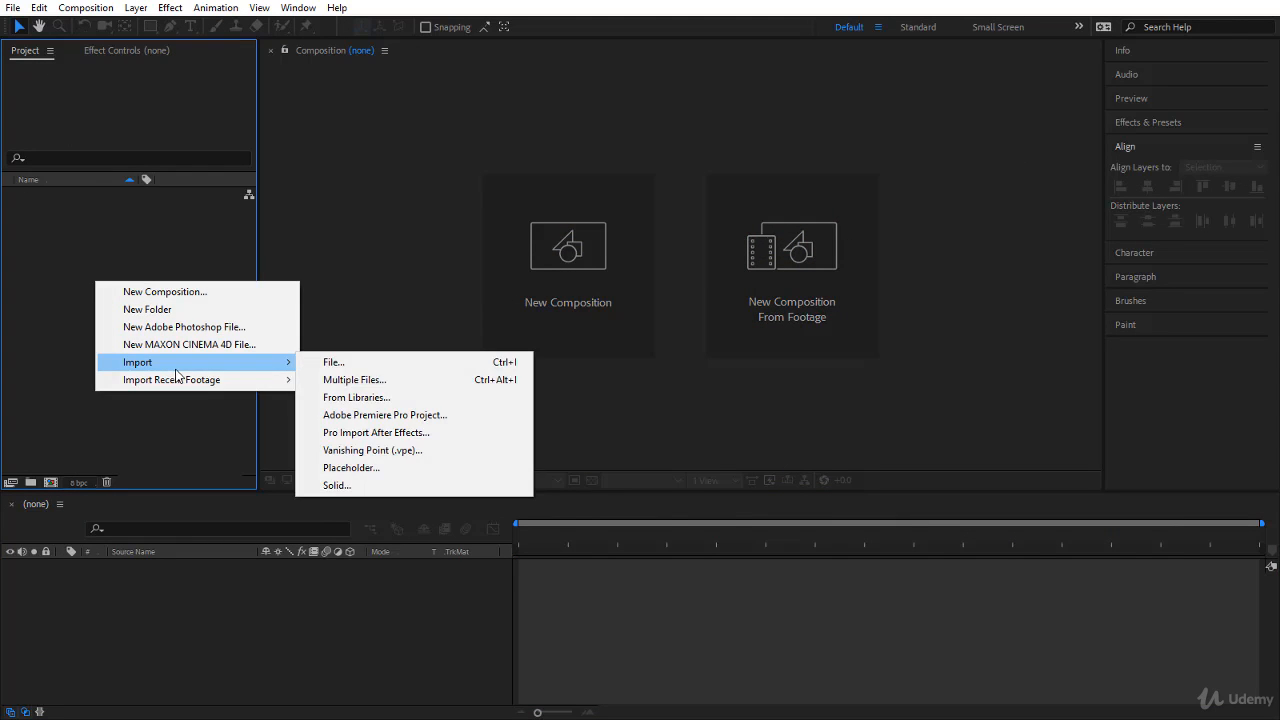
click(316, 362)
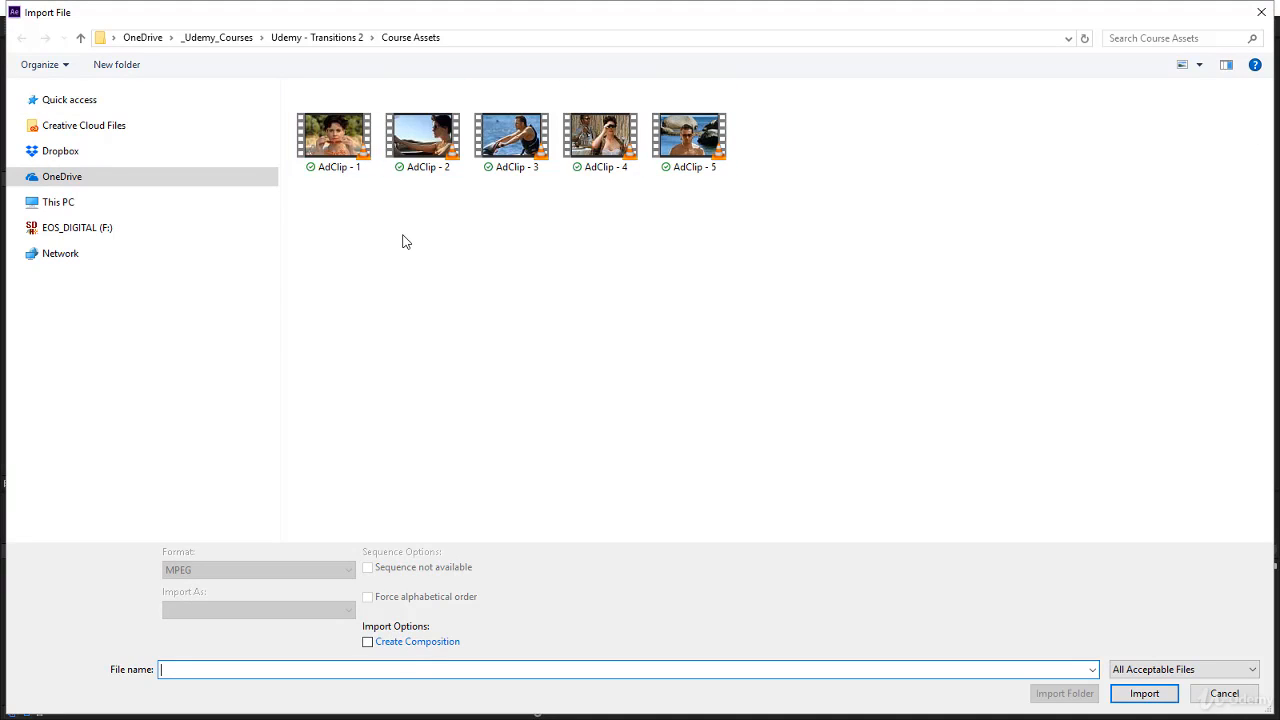
drag(344, 214, 692, 125)
click(1143, 694)
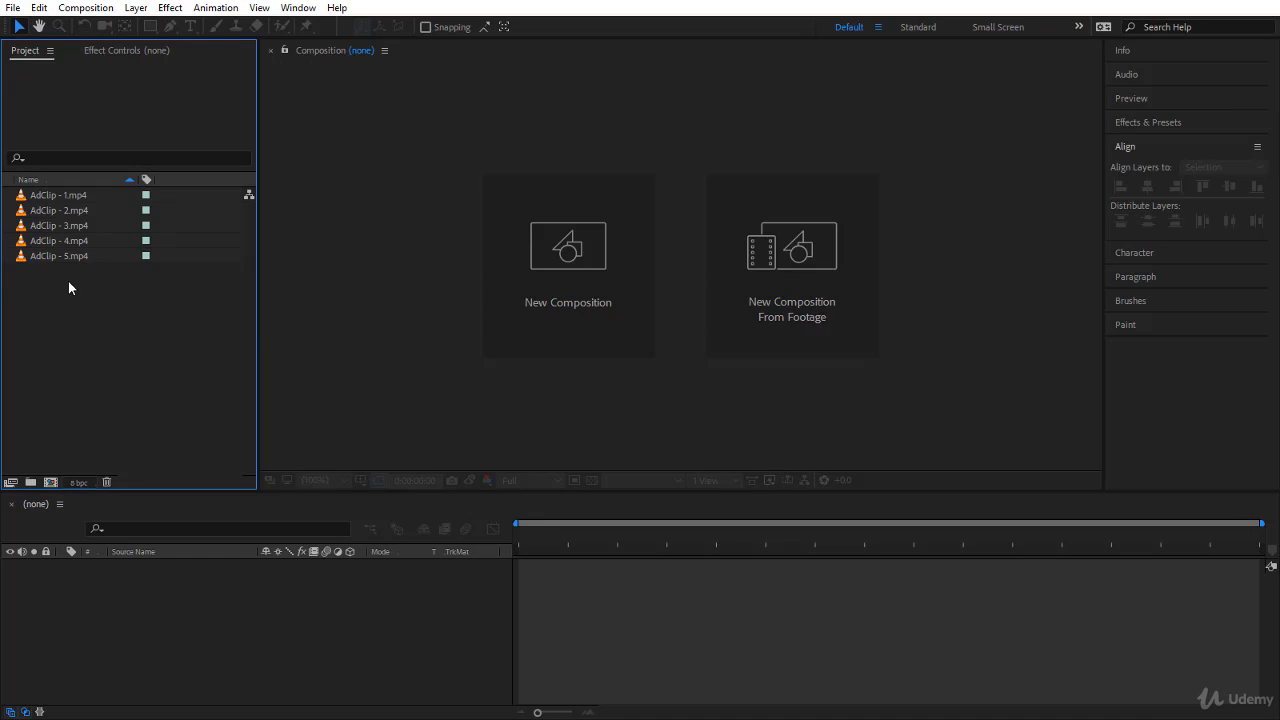
Step: Create a single composition from AdClip - 4.mp4 and AdClip - 5.mp4, using AdClip - 4.mp4's dimensions and sequencing the layers with a 0:00:01:00 overlap
click(86, 242)
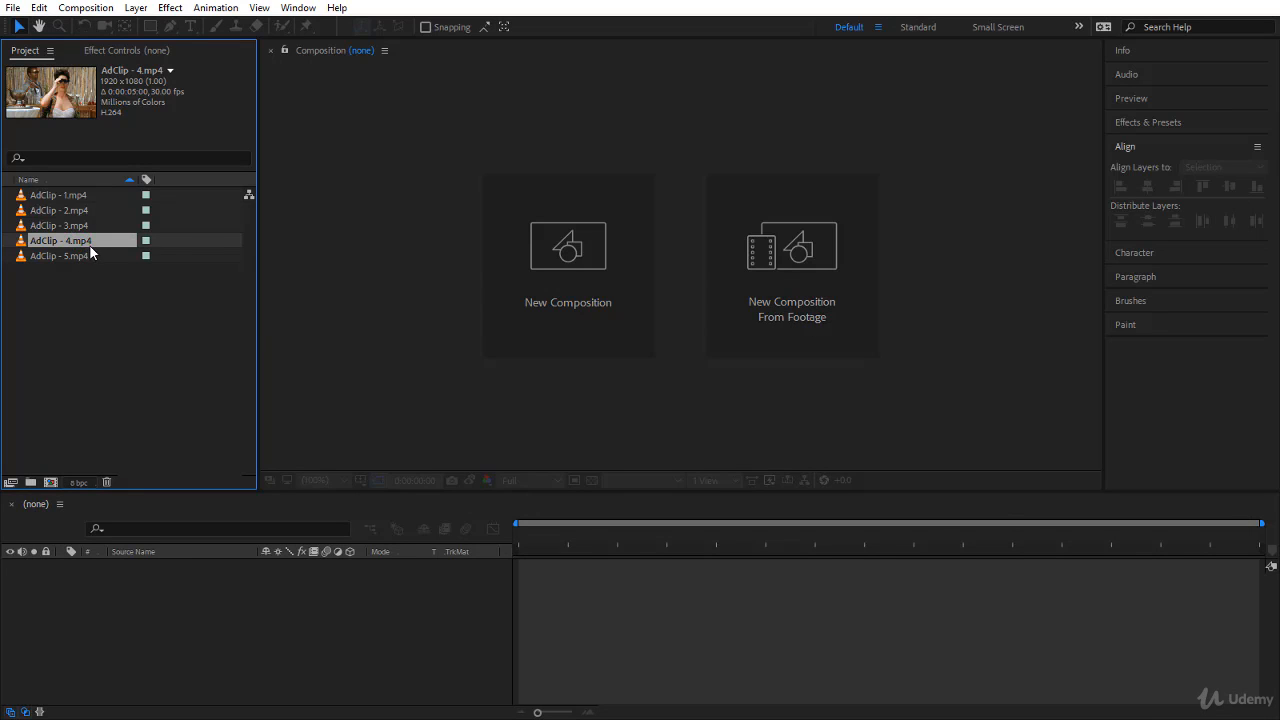
shift+click(80, 256)
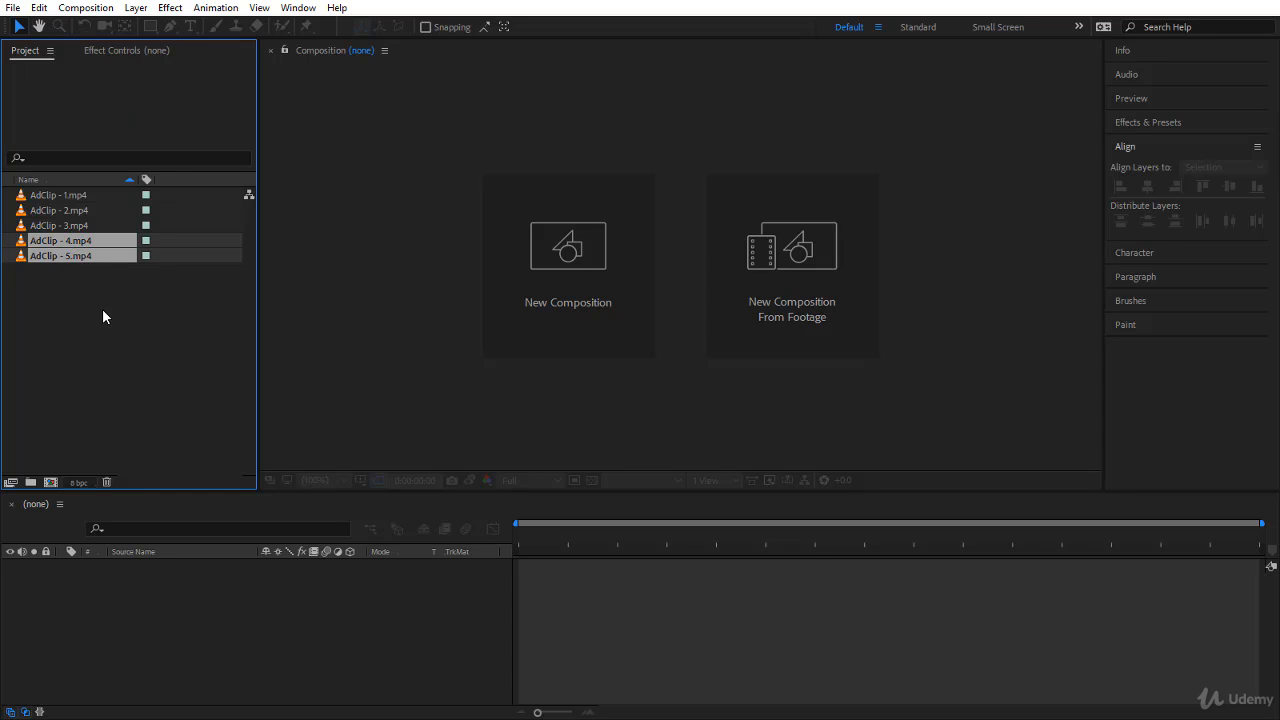
right_click(85, 244)
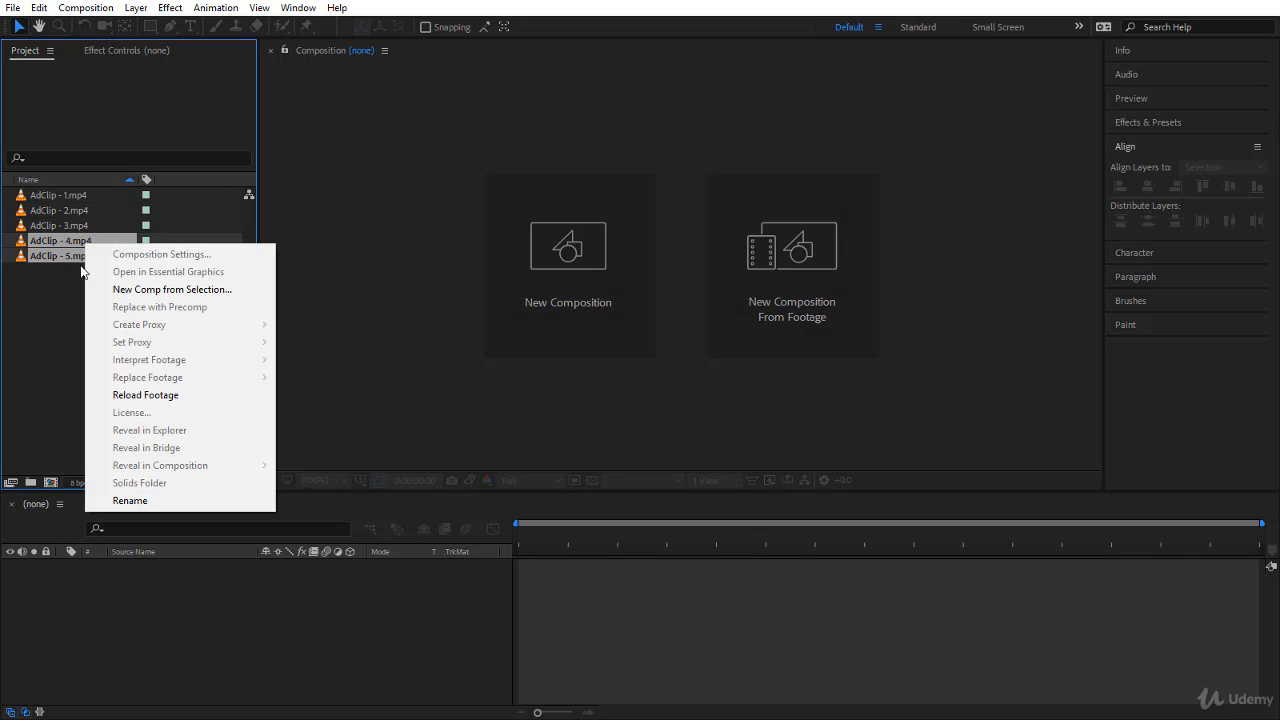
click(146, 290)
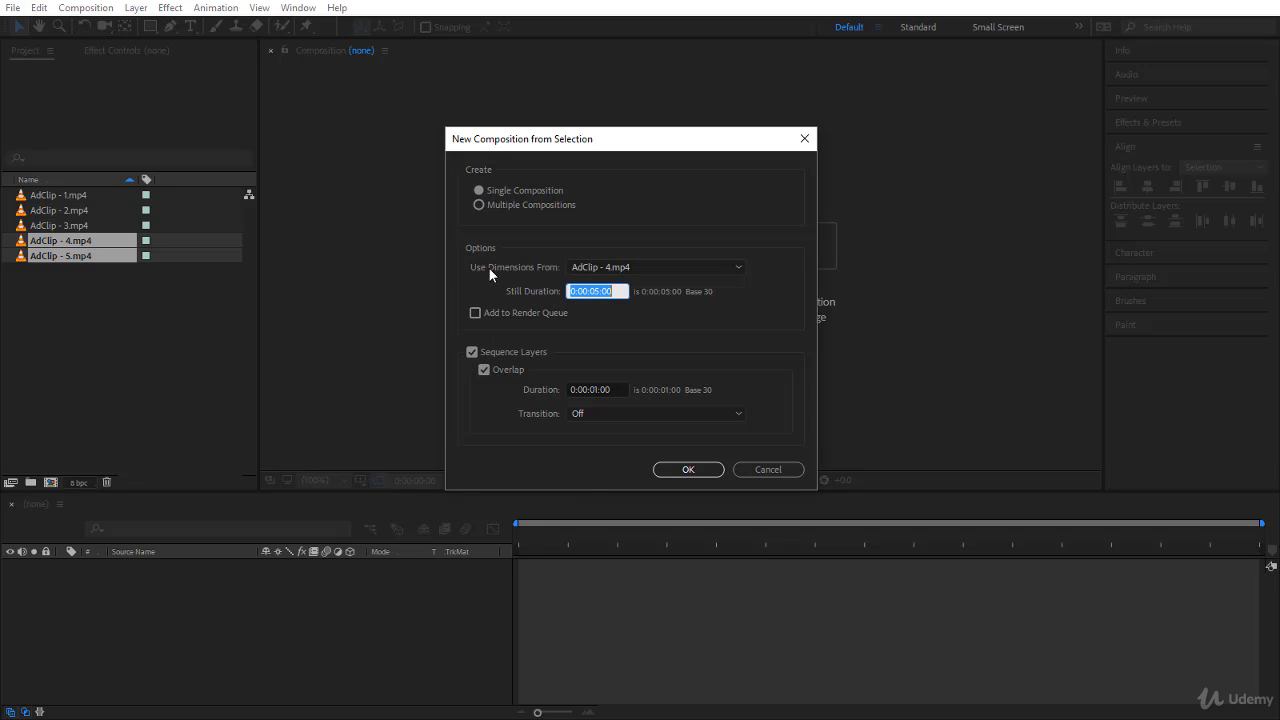
click(576, 268)
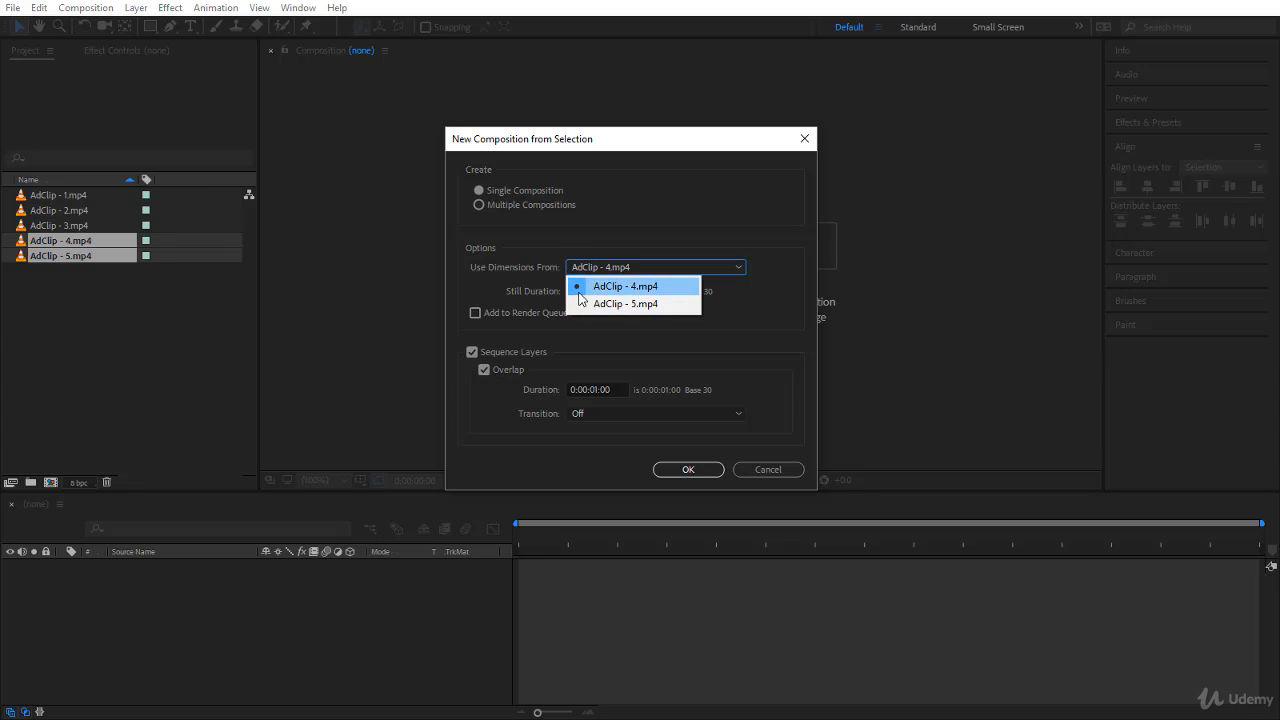
click(579, 289)
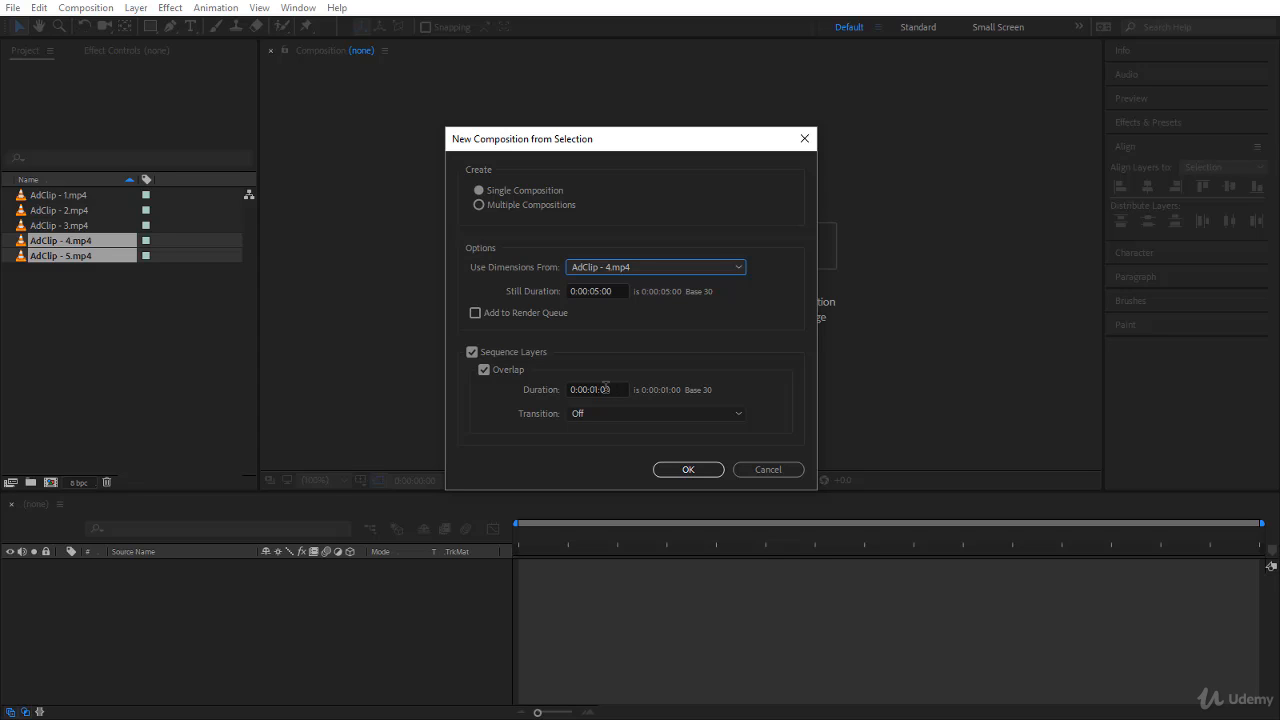
click(710, 470)
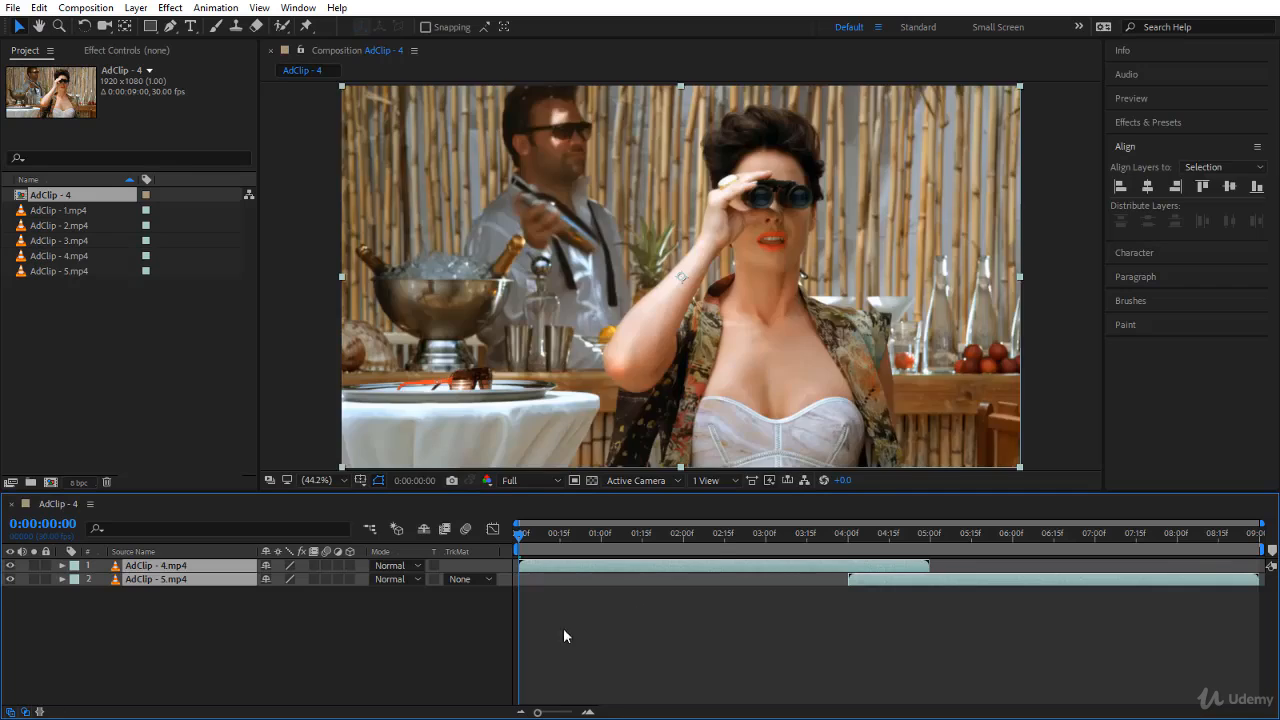
Step: At 0:00:02:04, draw a white full-height rectangle about 353 x 1094 px along the frame's left edge as a shape layer
click(694, 538)
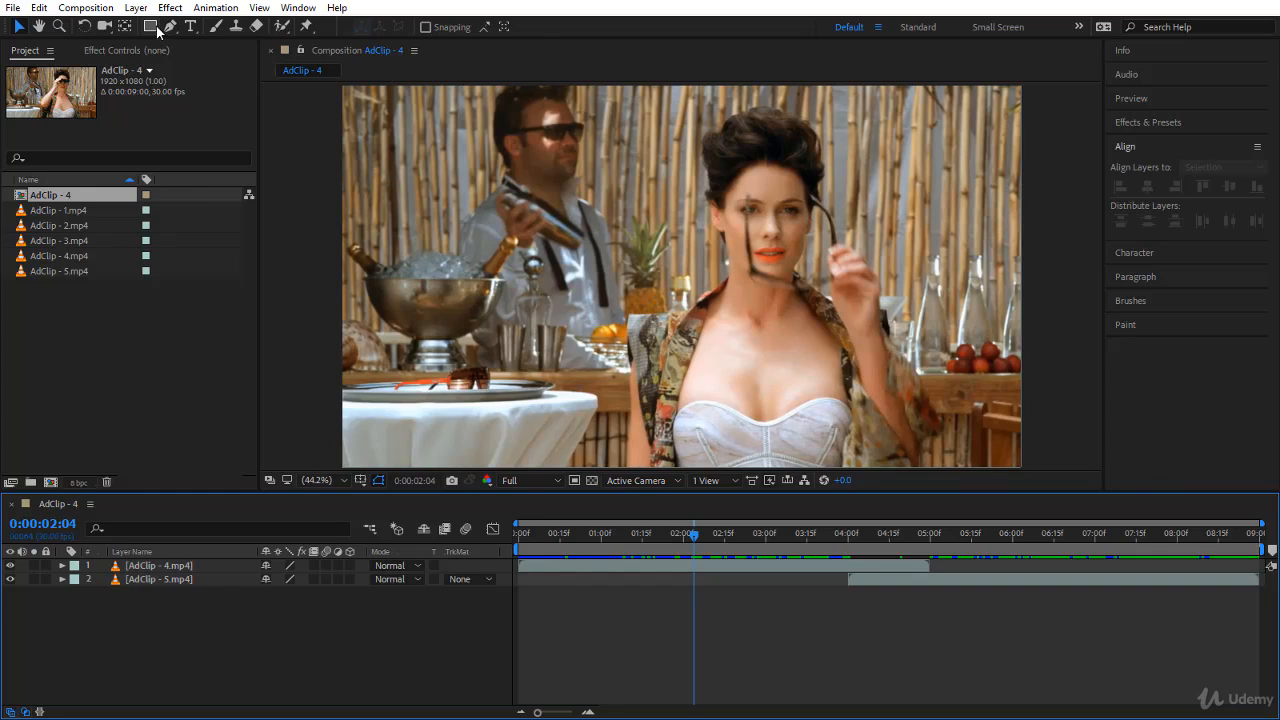
click(150, 27)
mouse_move(337, 86)
mouse_down()
mouse_move(494, 466)
mouse_move(457, 457)
mouse_move(461, 468)
mouse_up()
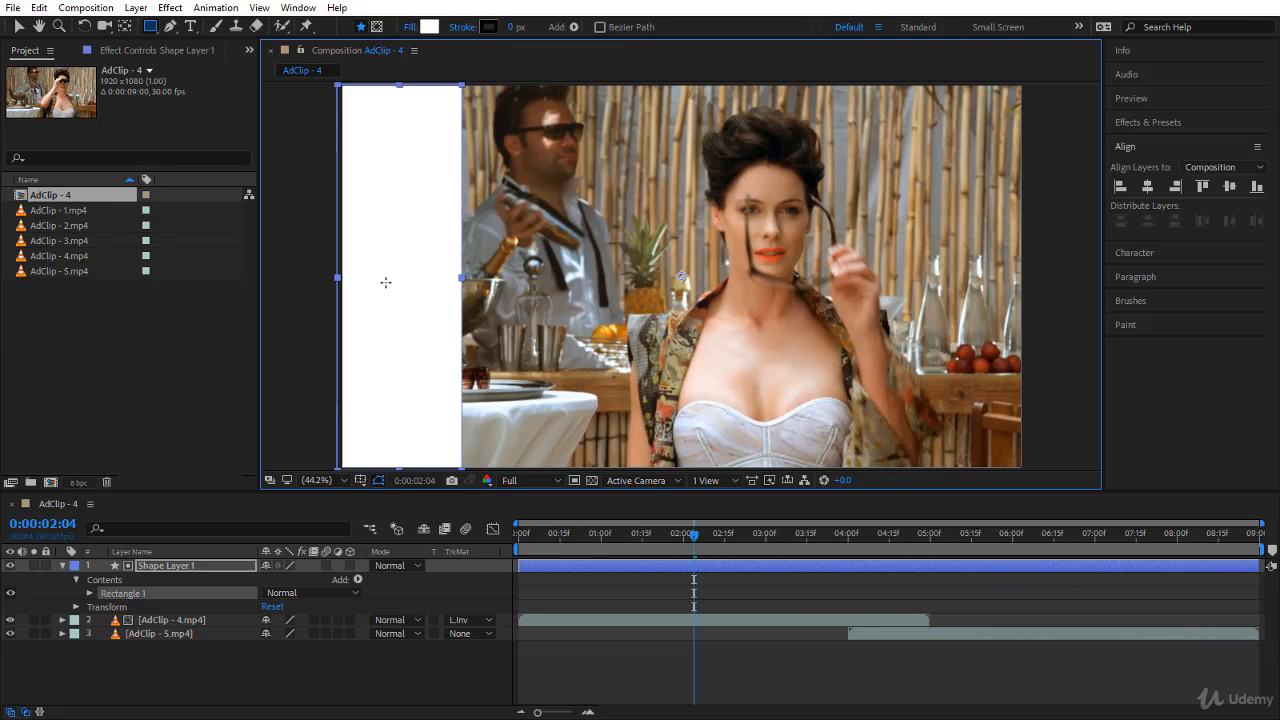
Step: Center the shape layer's anchor point on the rectangle, trying out the Pan Behind tool on it
key(ctrl+alt+Home)
click(126, 26)
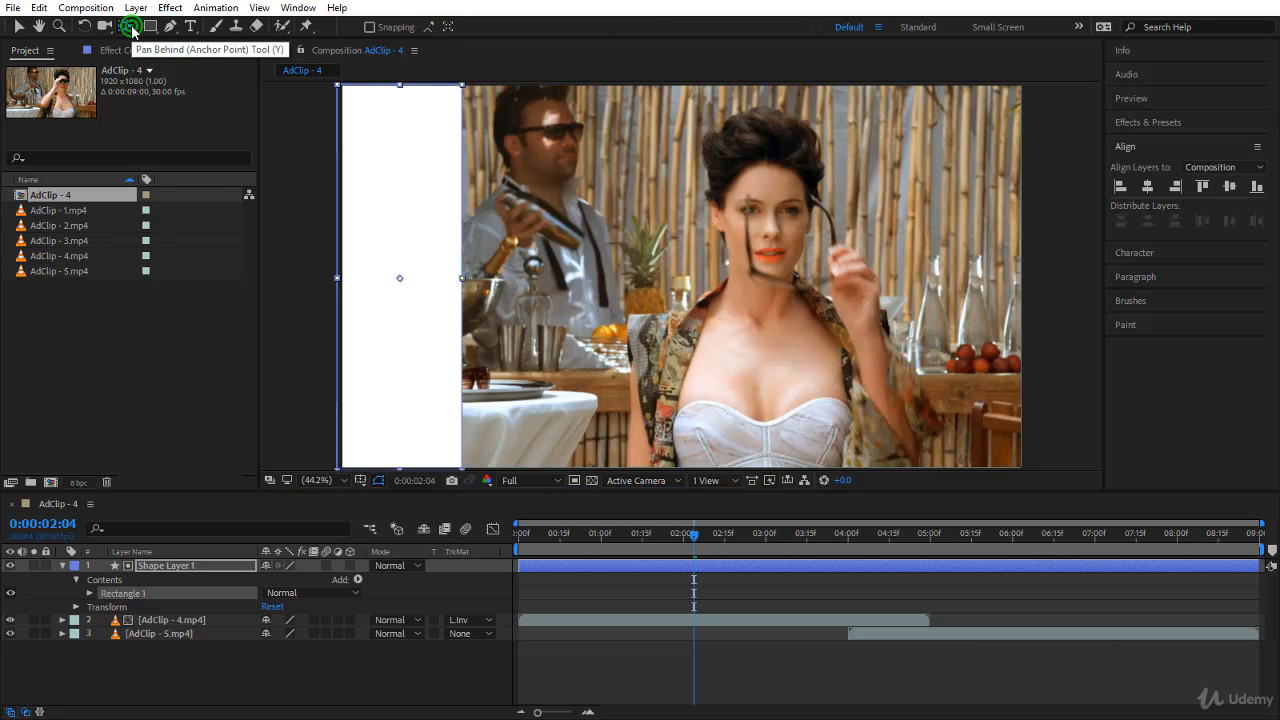
click(203, 565)
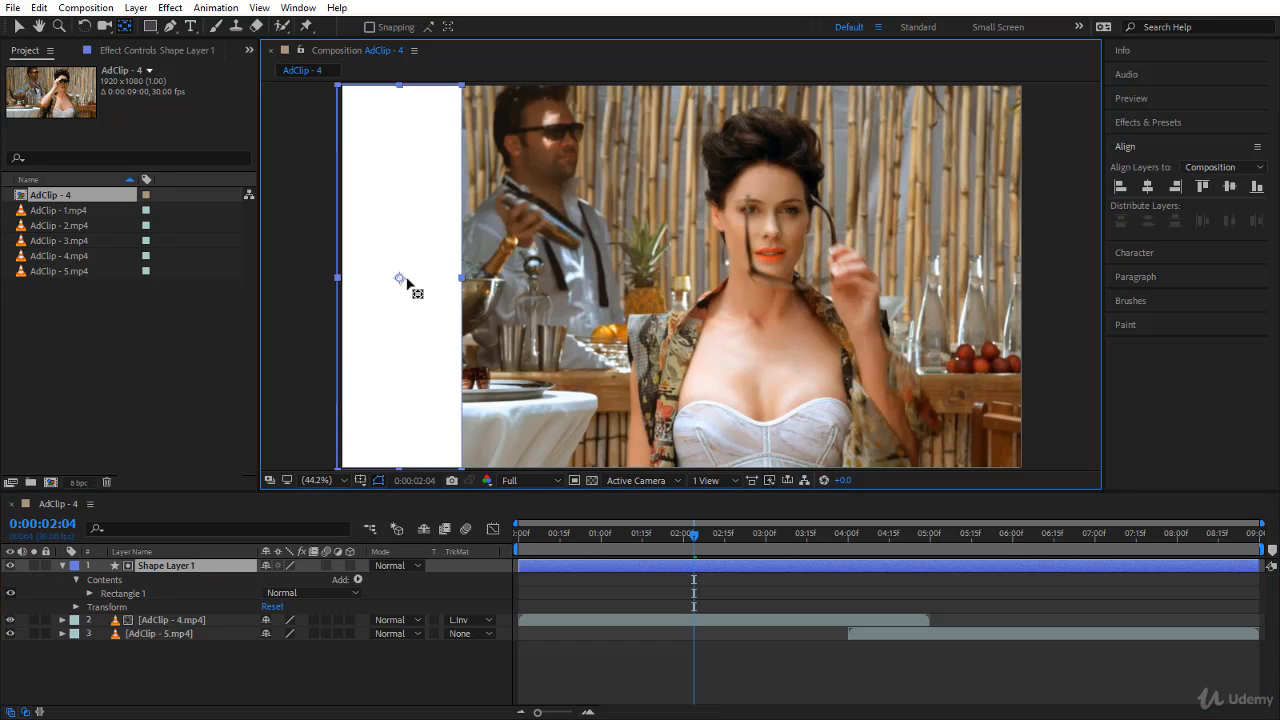
mouse_move(401, 279)
mouse_down()
mouse_move(429, 214)
mouse_move(566, 172)
mouse_move(429, 269)
mouse_move(409, 223)
mouse_move(405, 270)
mouse_up()
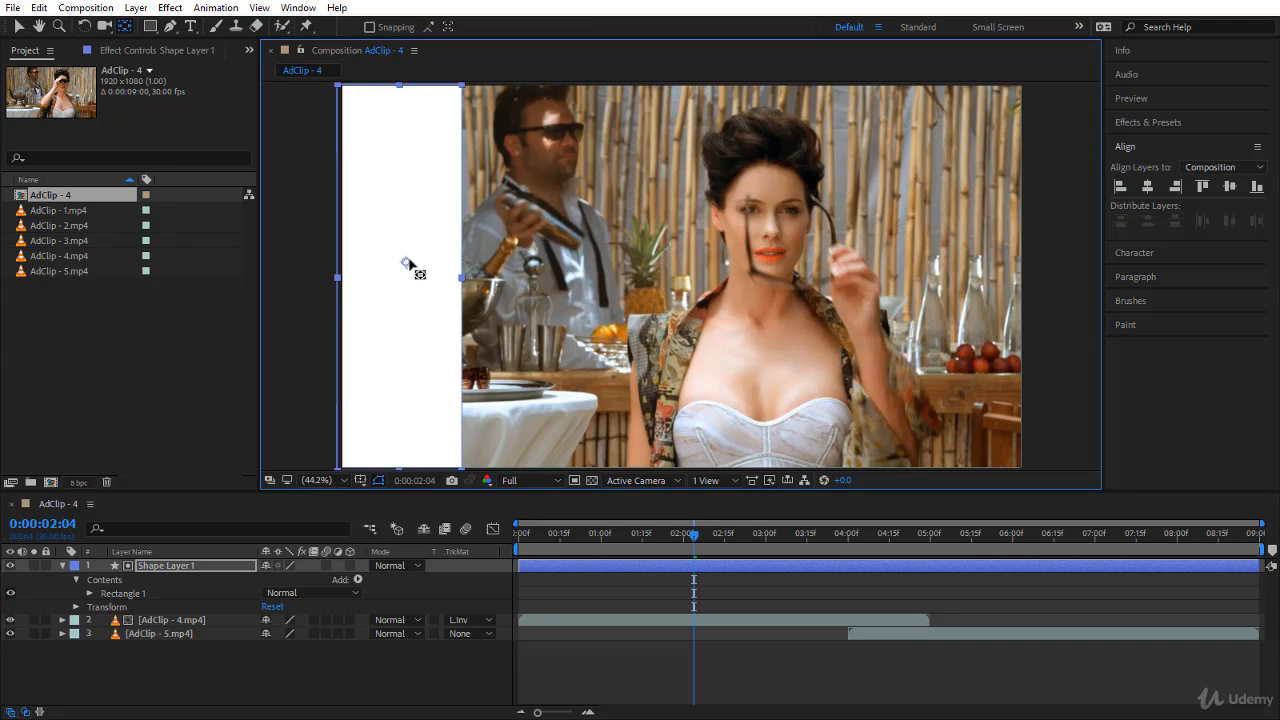
mouse_move(406, 264)
mouse_down()
mouse_move(403, 283)
mouse_move(354, 246)
mouse_move(345, 281)
mouse_move(402, 284)
mouse_up()
Step: Unlink the proportions of the rectangle path's size and set its width to 192
click(86, 592)
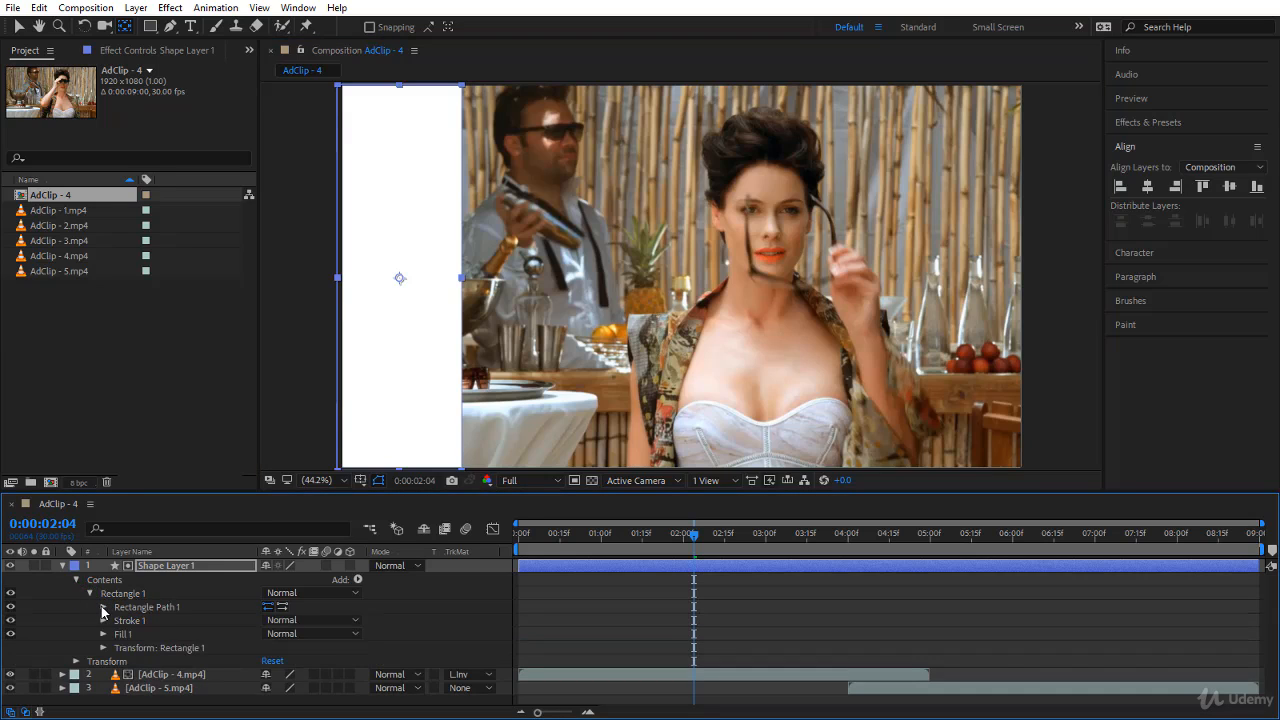
click(103, 607)
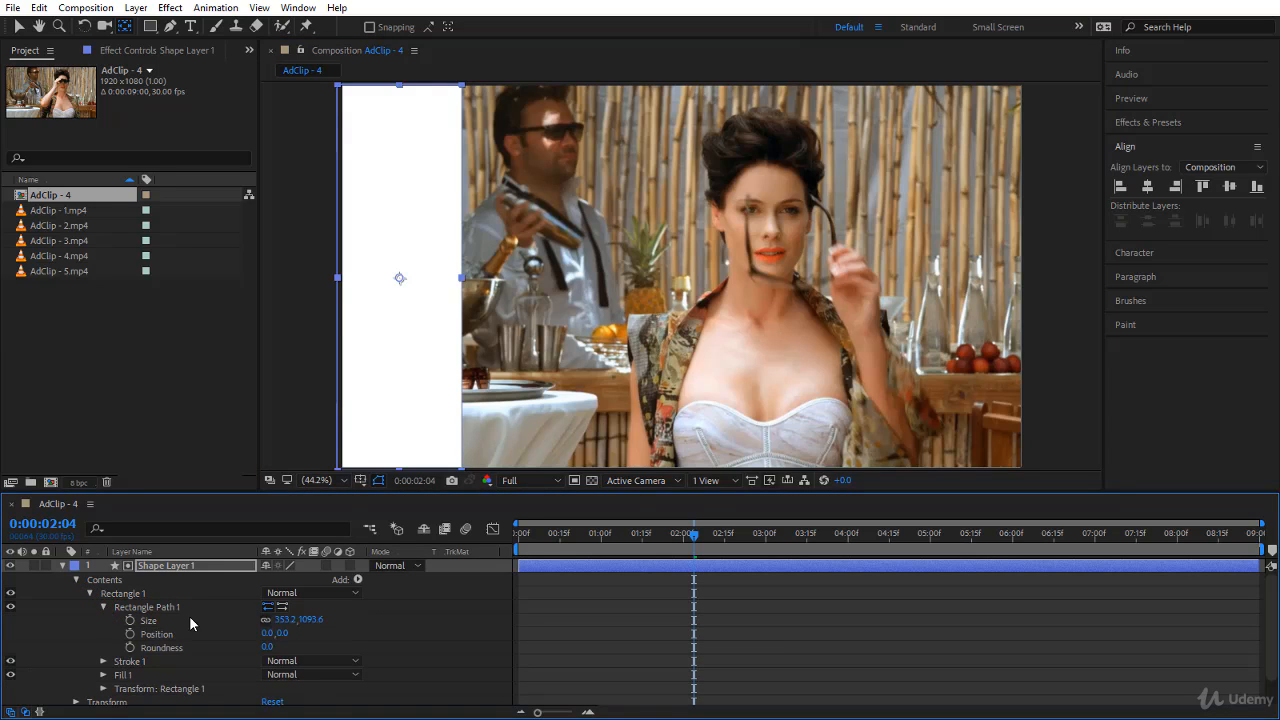
click(264, 619)
click(280, 620)
text(1920)
key(BackSpace)
key(Return)
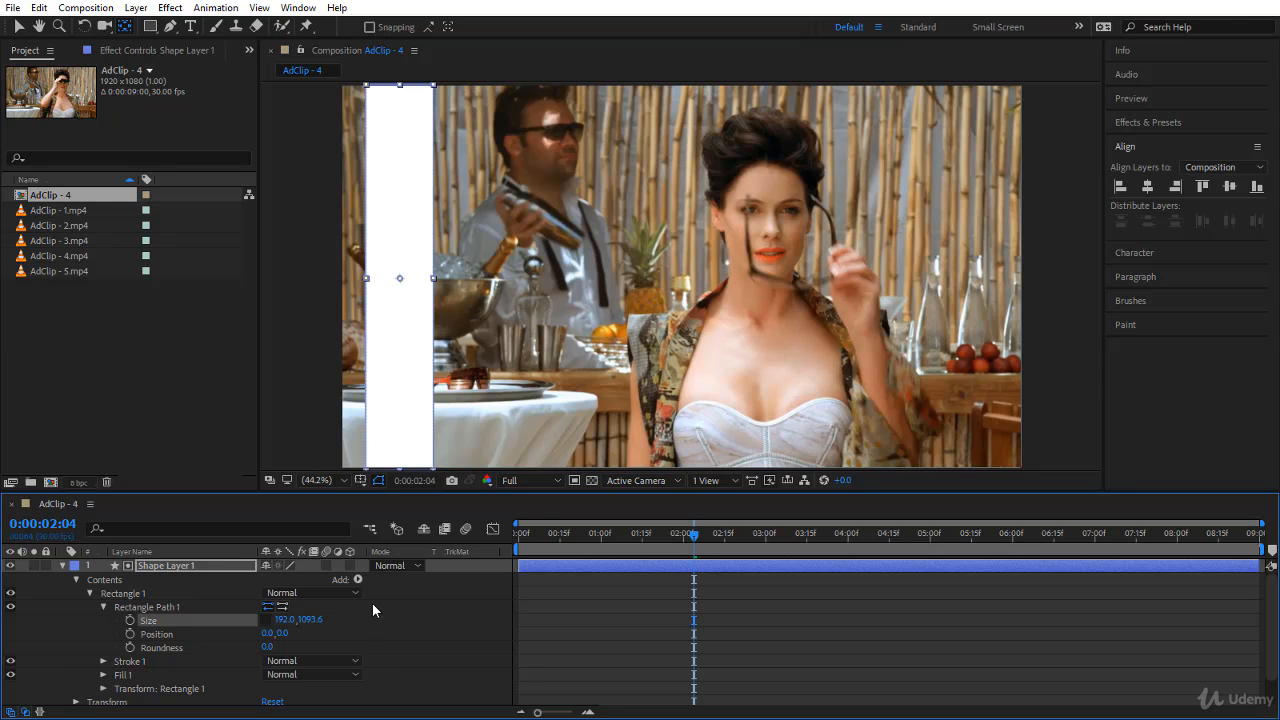
Step: Align the narrowed rectangle to the left edge of the composition and reselect its shape layer
click(1119, 187)
click(468, 636)
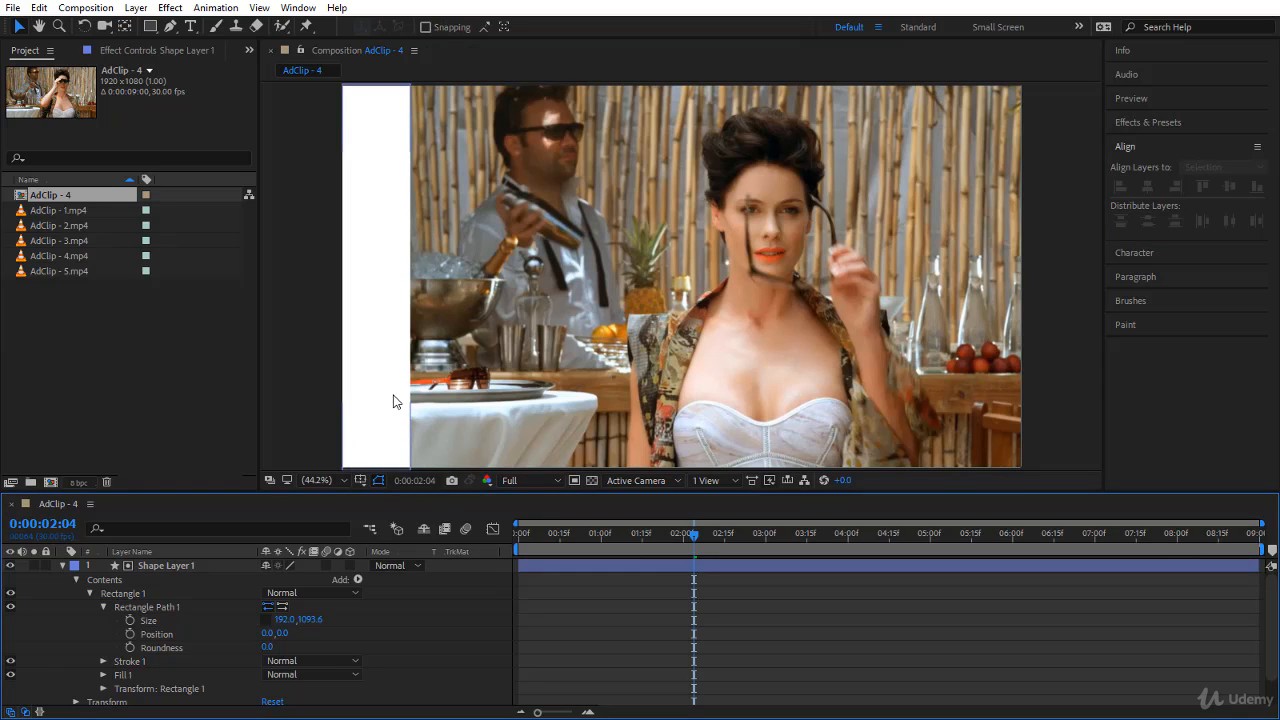
click(391, 400)
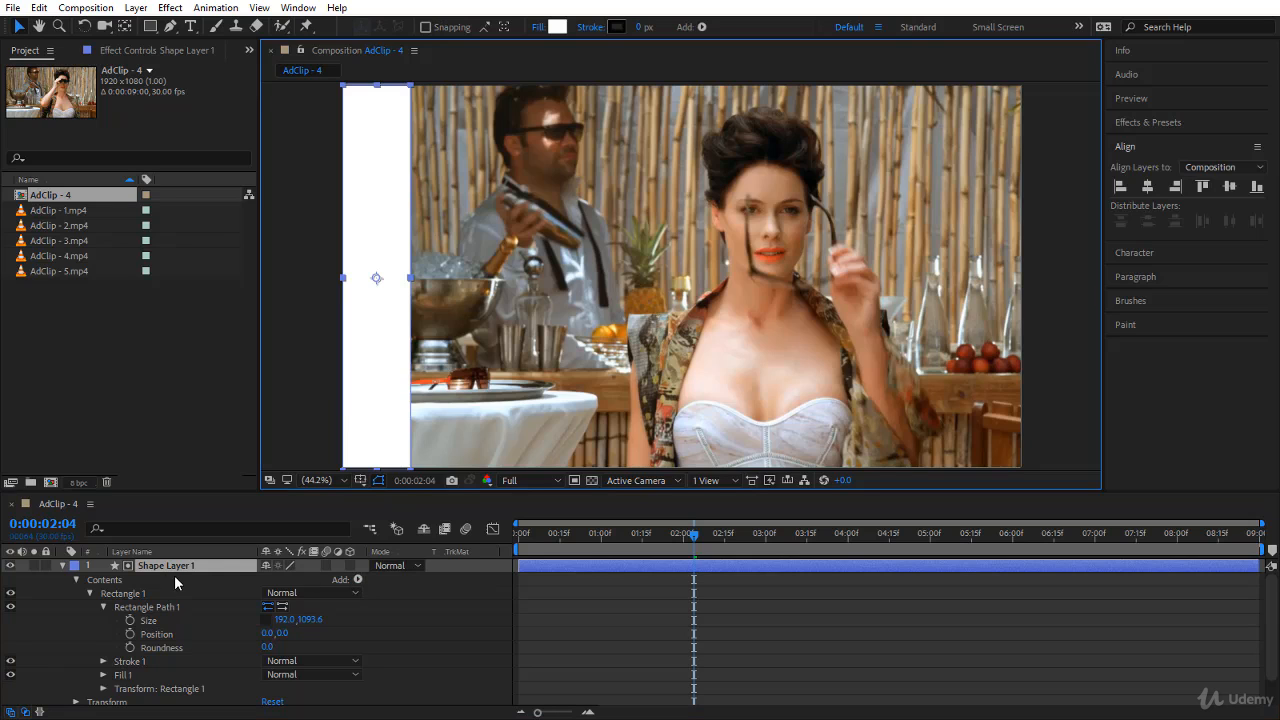
Step: Add a Repeater to the rectangle's shape layer and set its Copies to 10
click(357, 580)
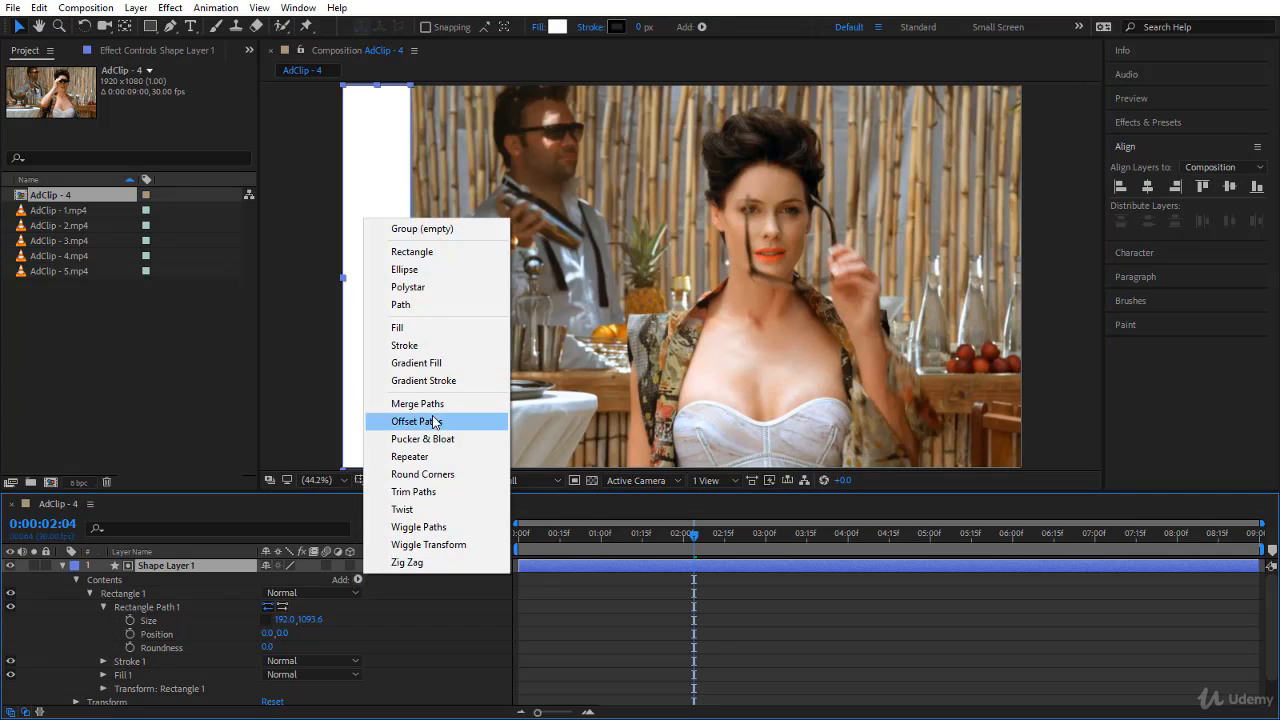
click(425, 456)
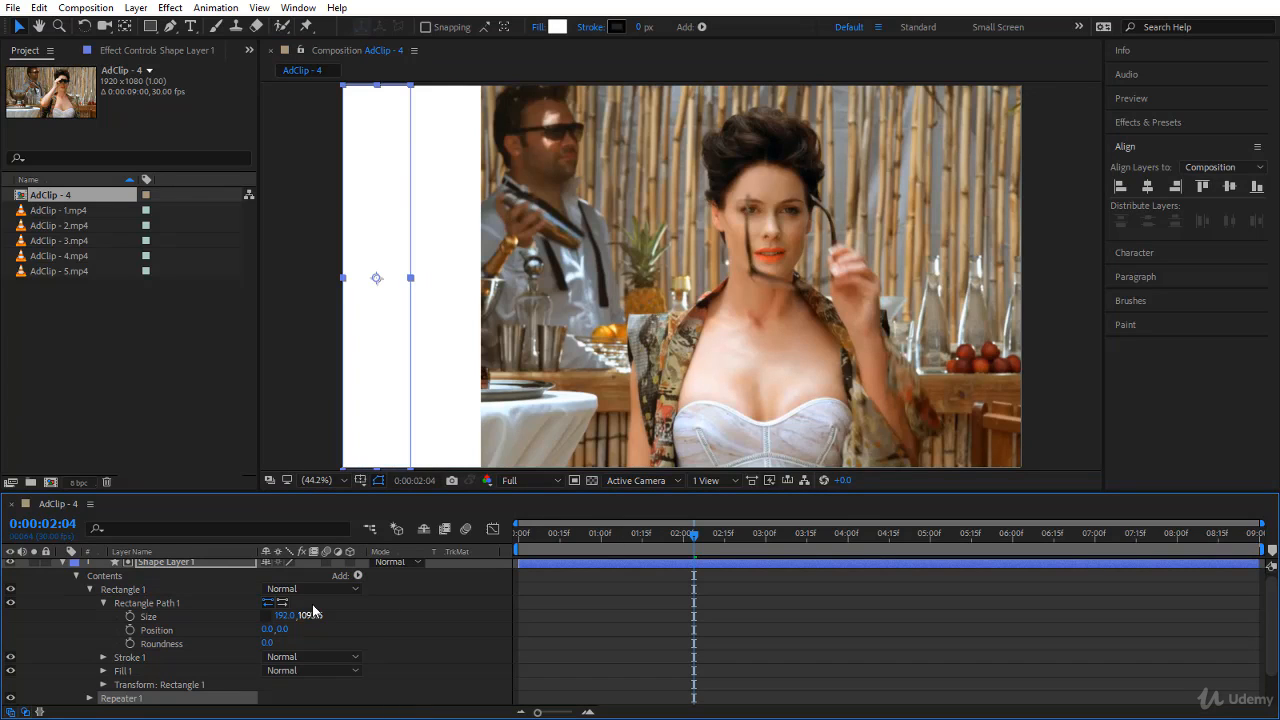
scroll(189, 623, down, 1)
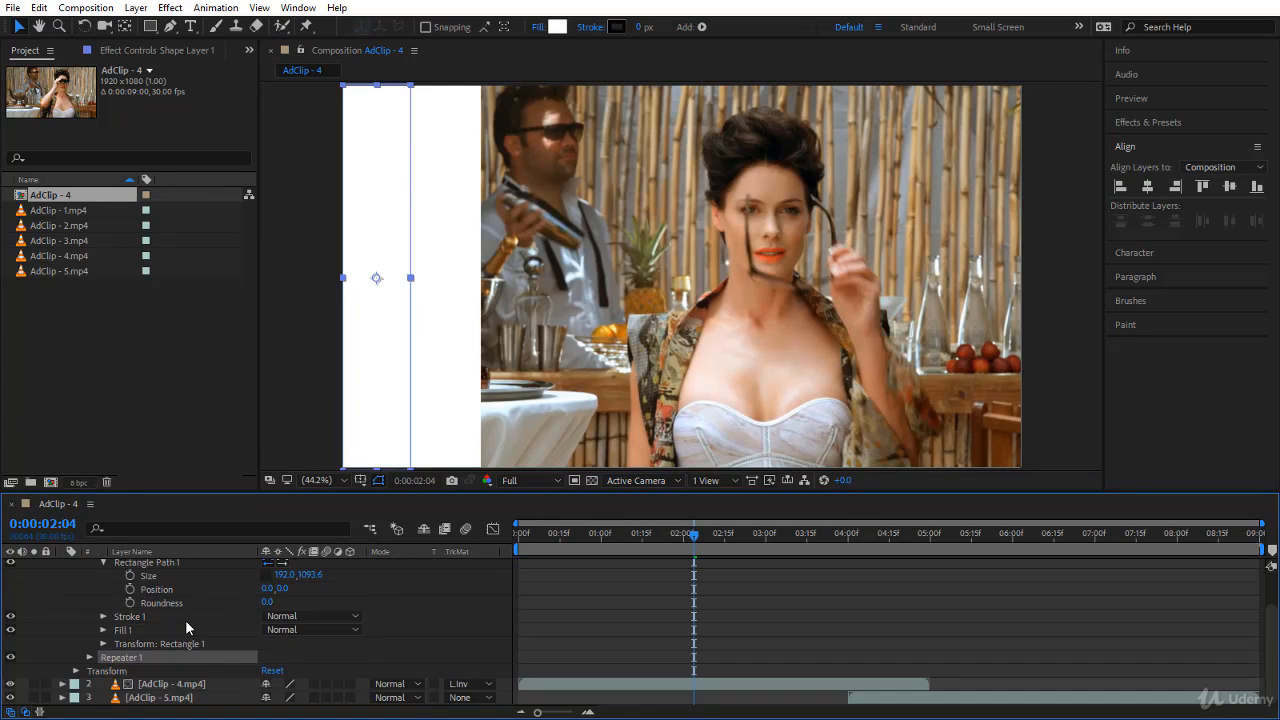
click(88, 658)
scroll(151, 654, down, 1)
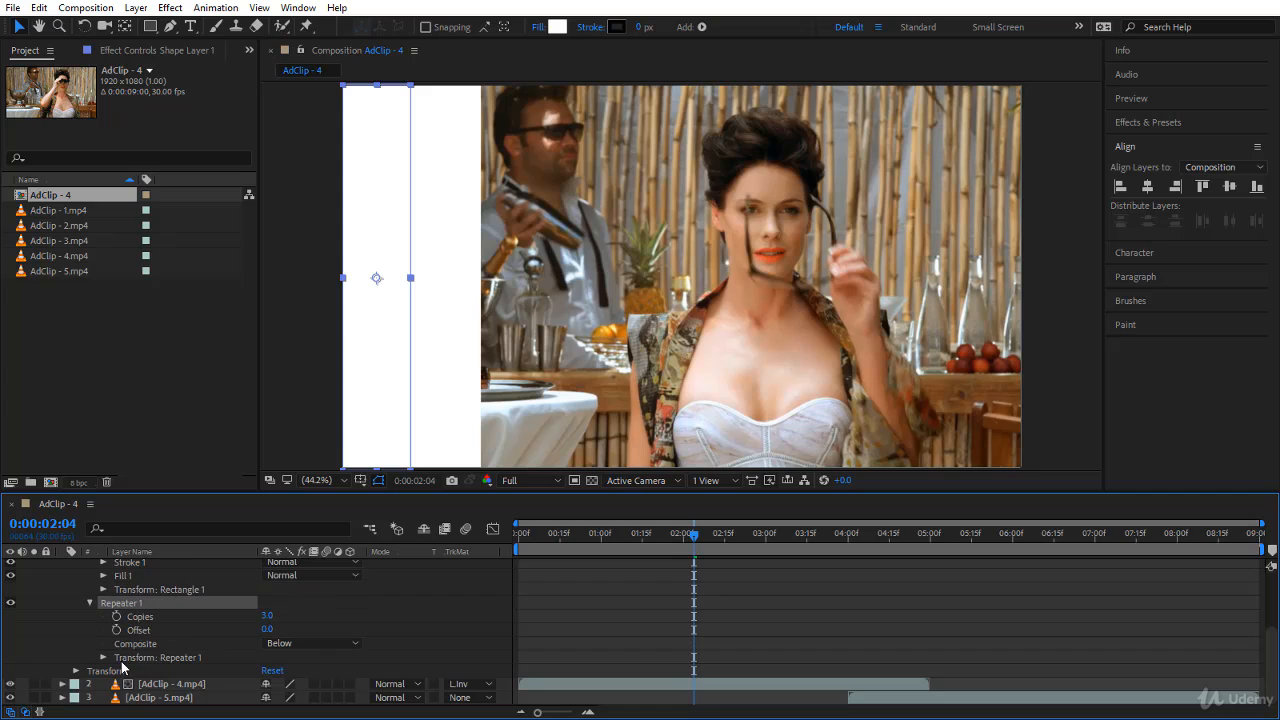
click(268, 617)
text(10)
key(Return)
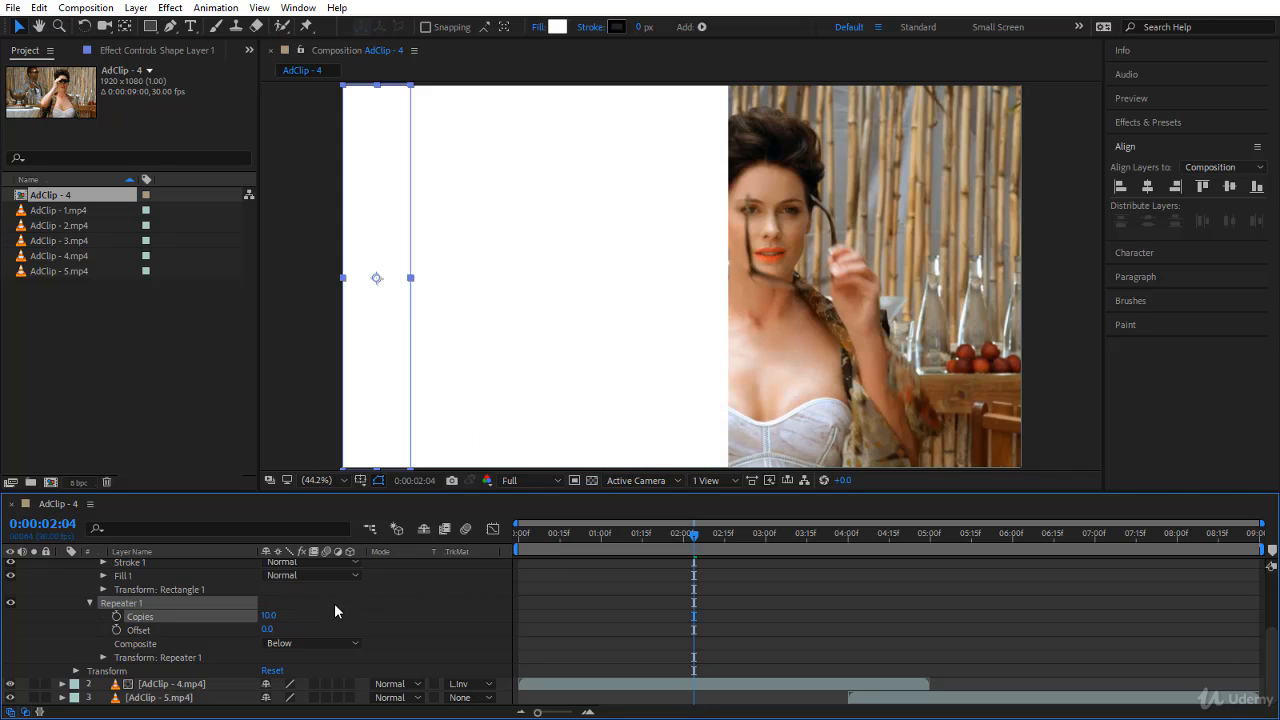
Step: Set the horizontal Position in the Repeater's transform to 196 so the bars spread across the frame
click(104, 656)
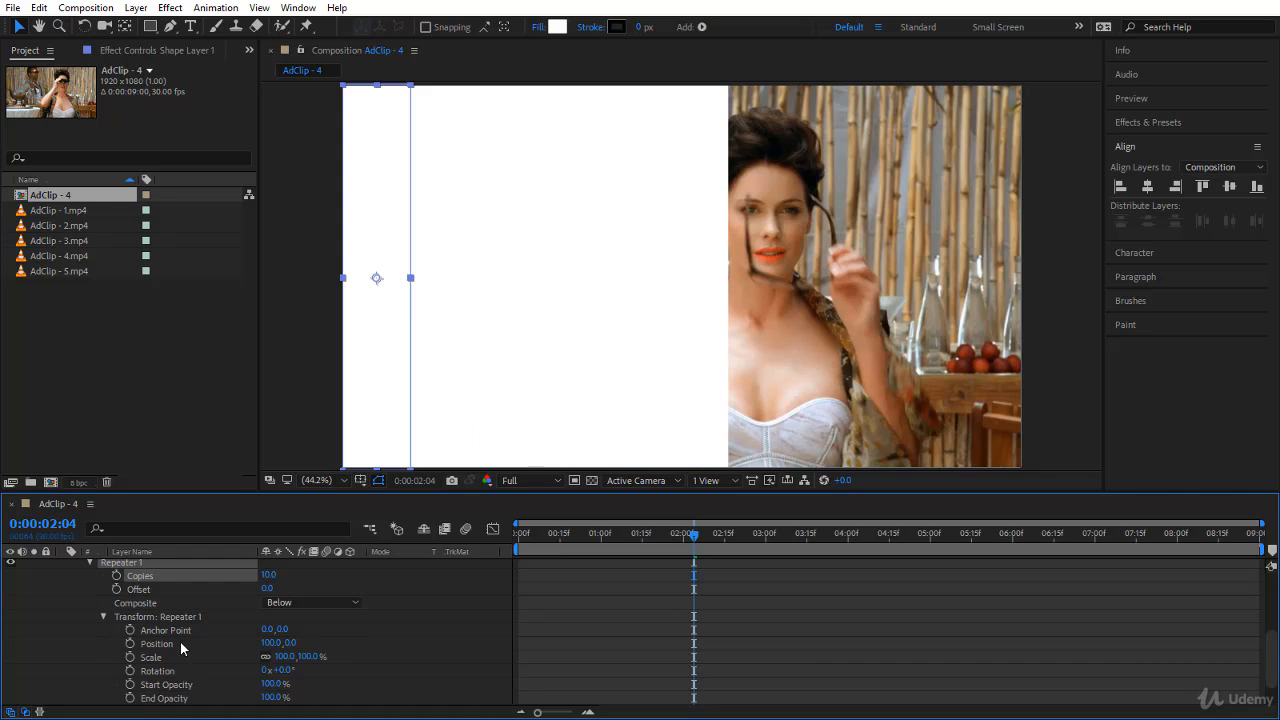
click(271, 643)
text(196)
key(Return)
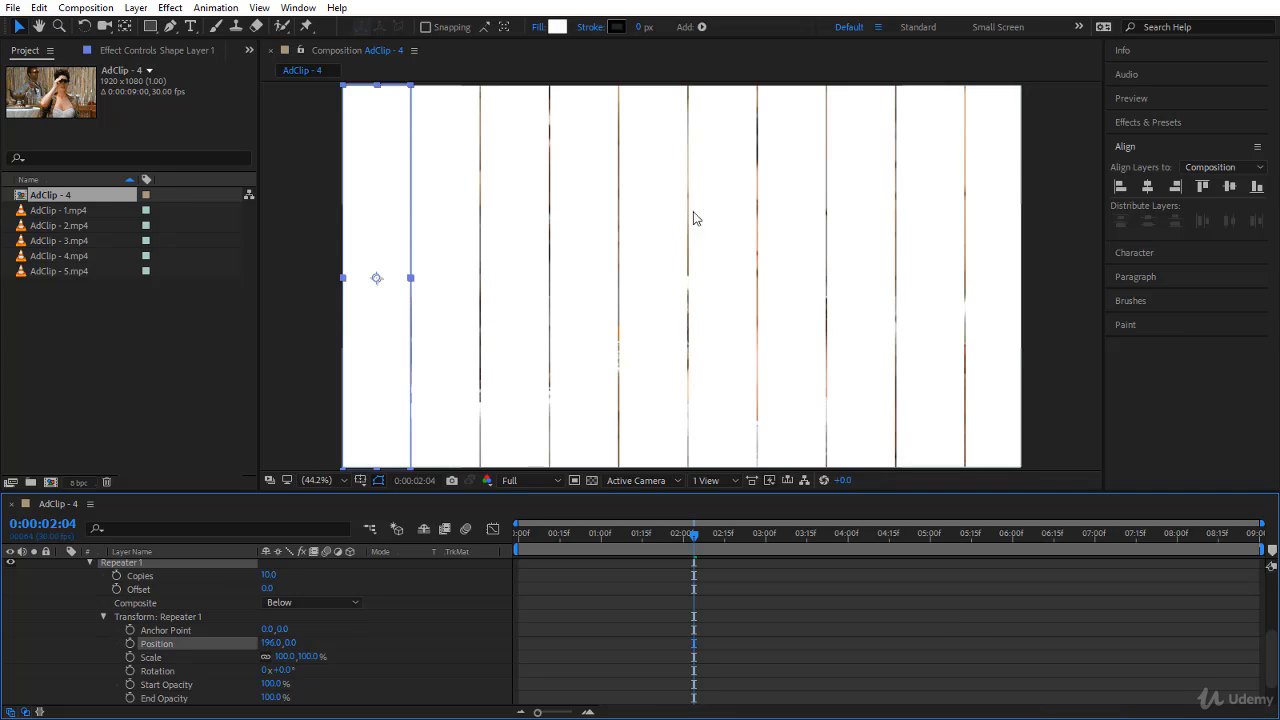
Step: Nudge the repeated bars slightly to the left to center them in the frame, and deselect the layer
click(385, 347)
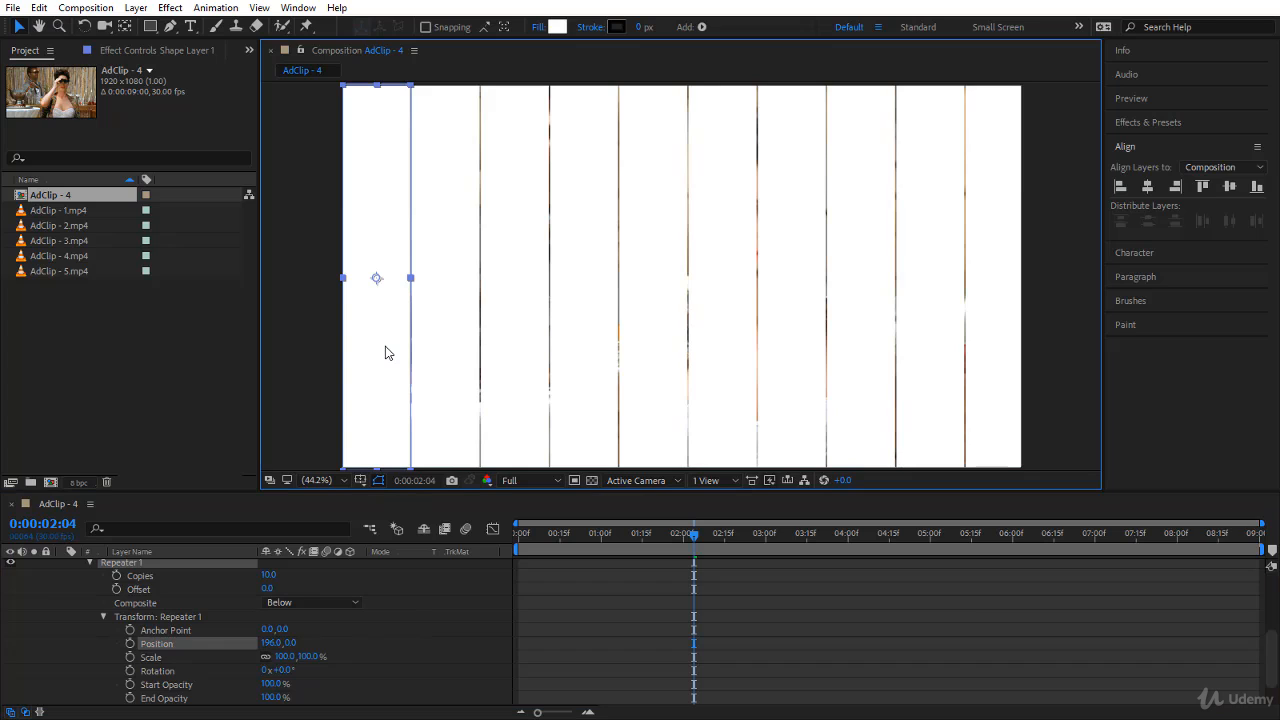
key(Left)
key(Left)
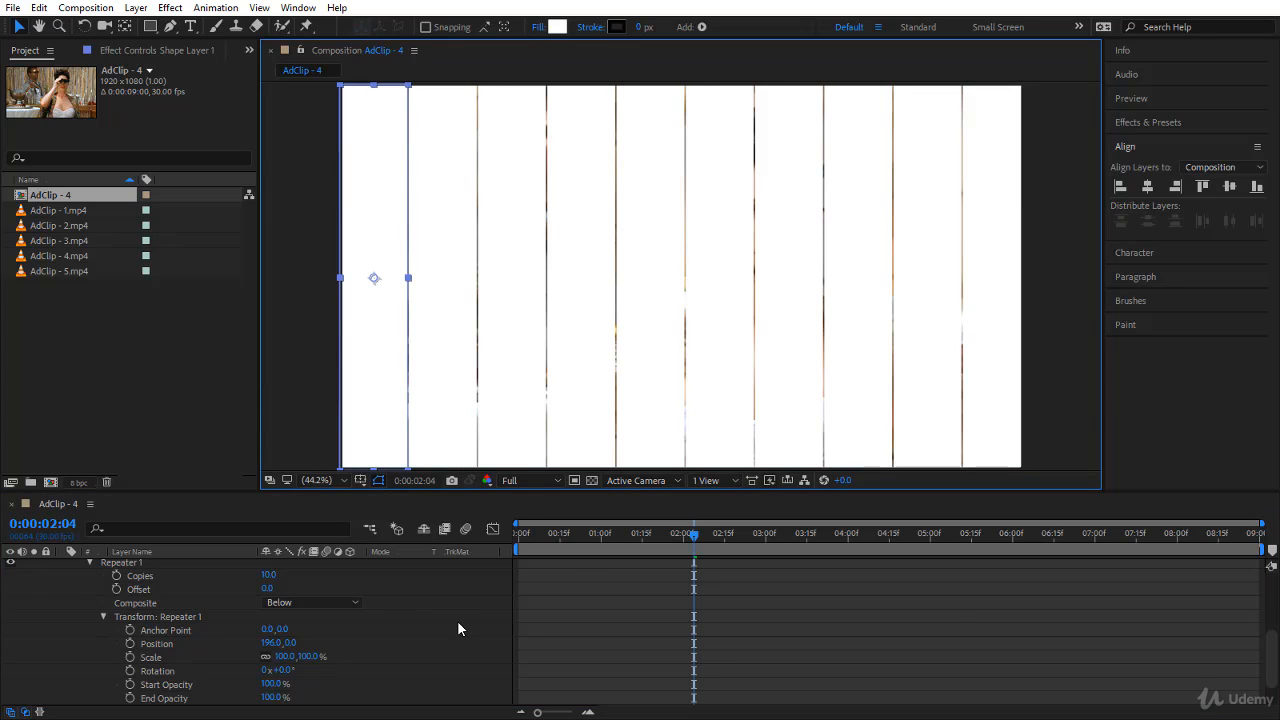
key(Left)
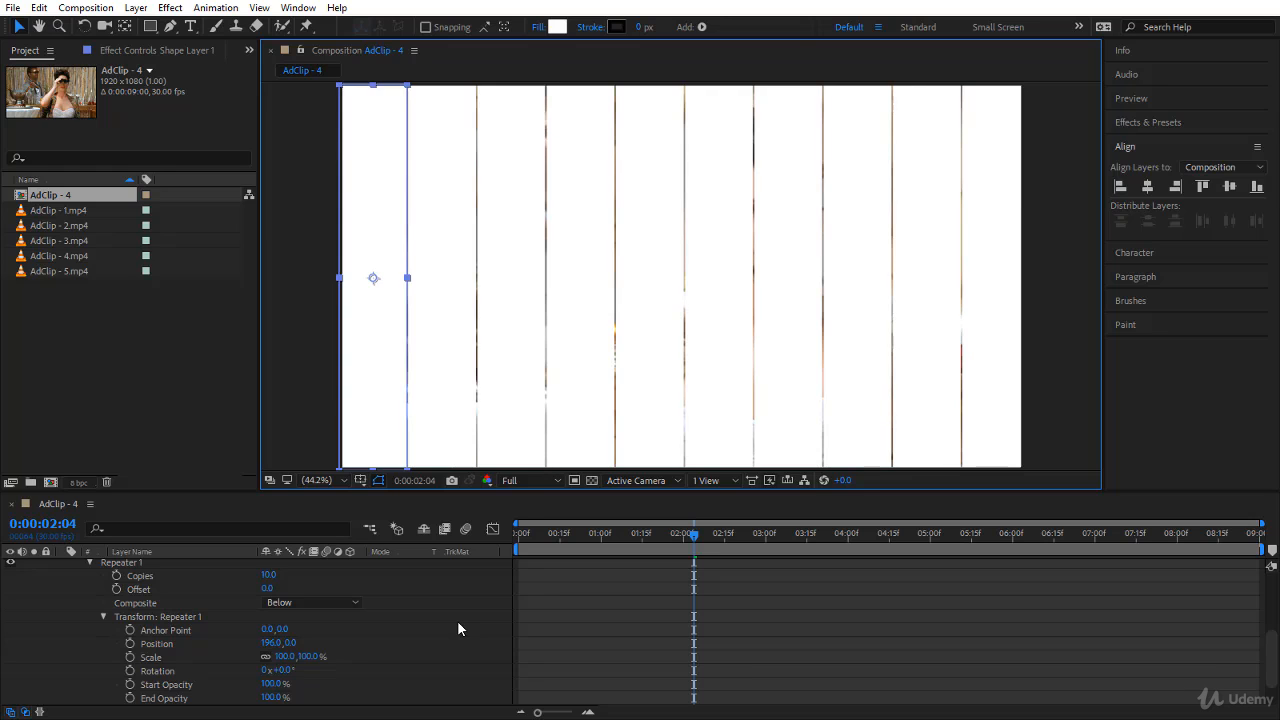
click(552, 626)
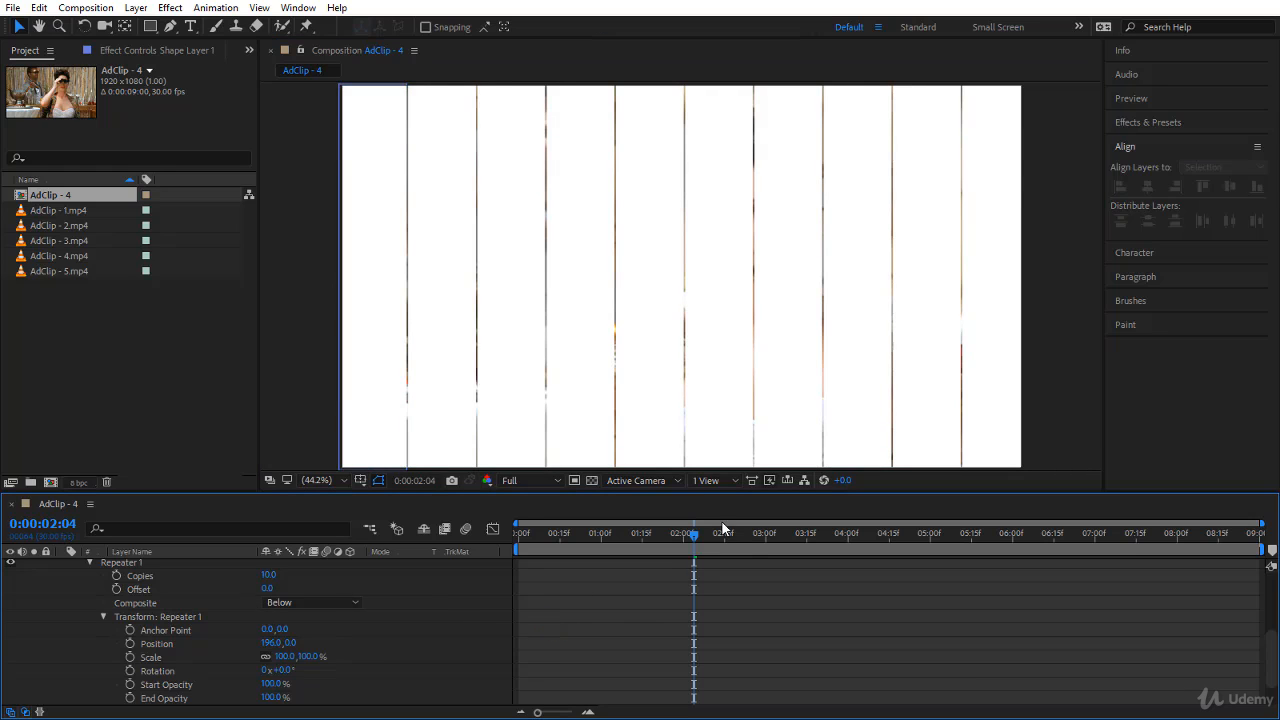
Step: Set a keyframe for the Repeater's Copies value of 10 at 0:00:01:00
drag(697, 535, 366, 594)
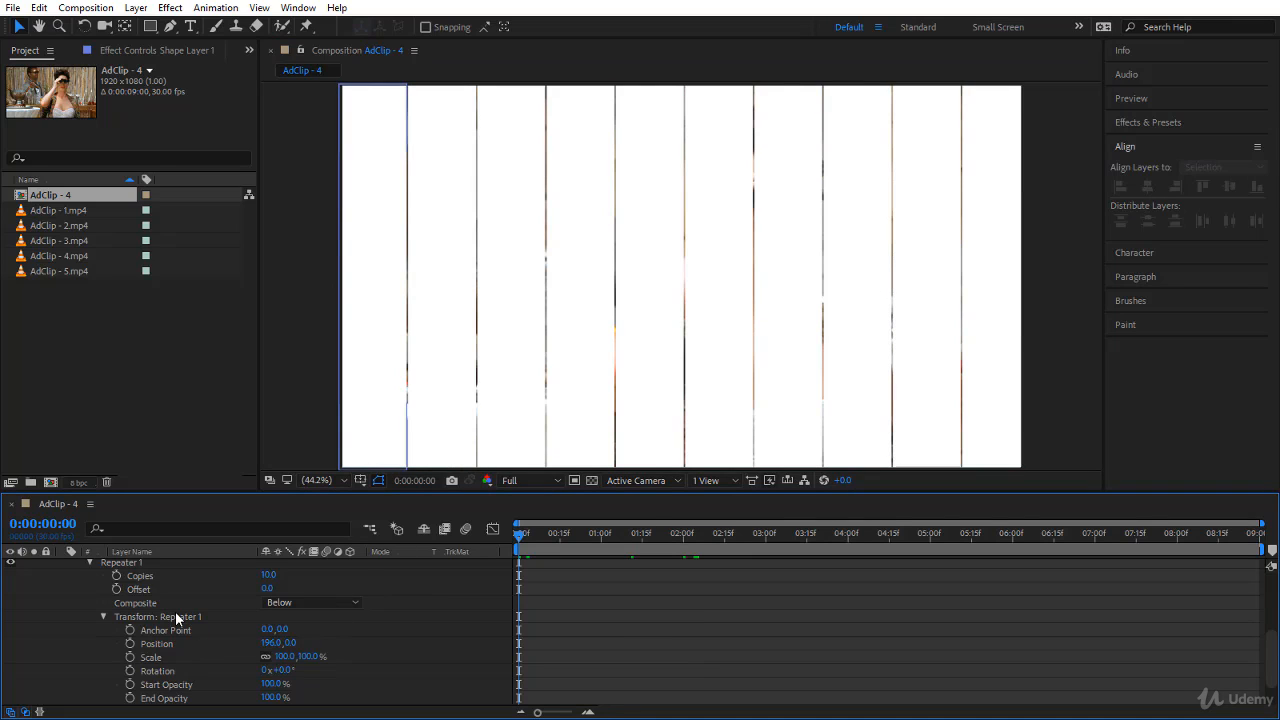
drag(517, 531, 600, 550)
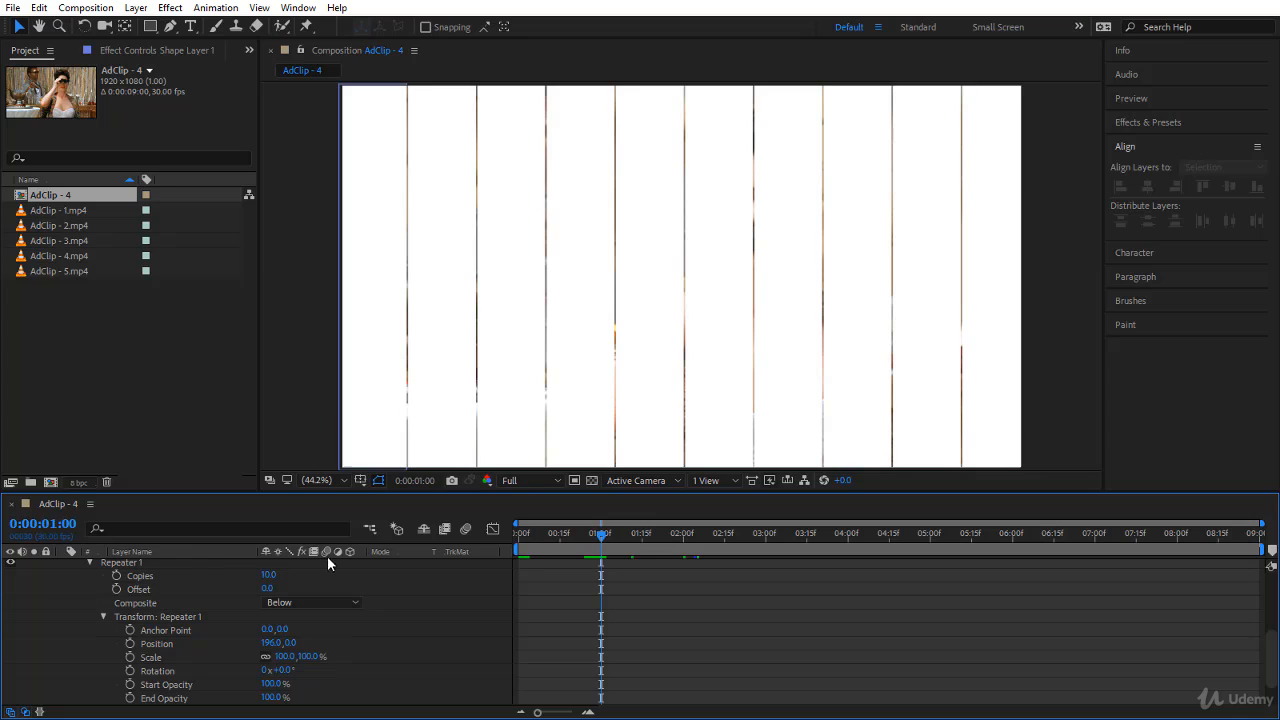
click(117, 577)
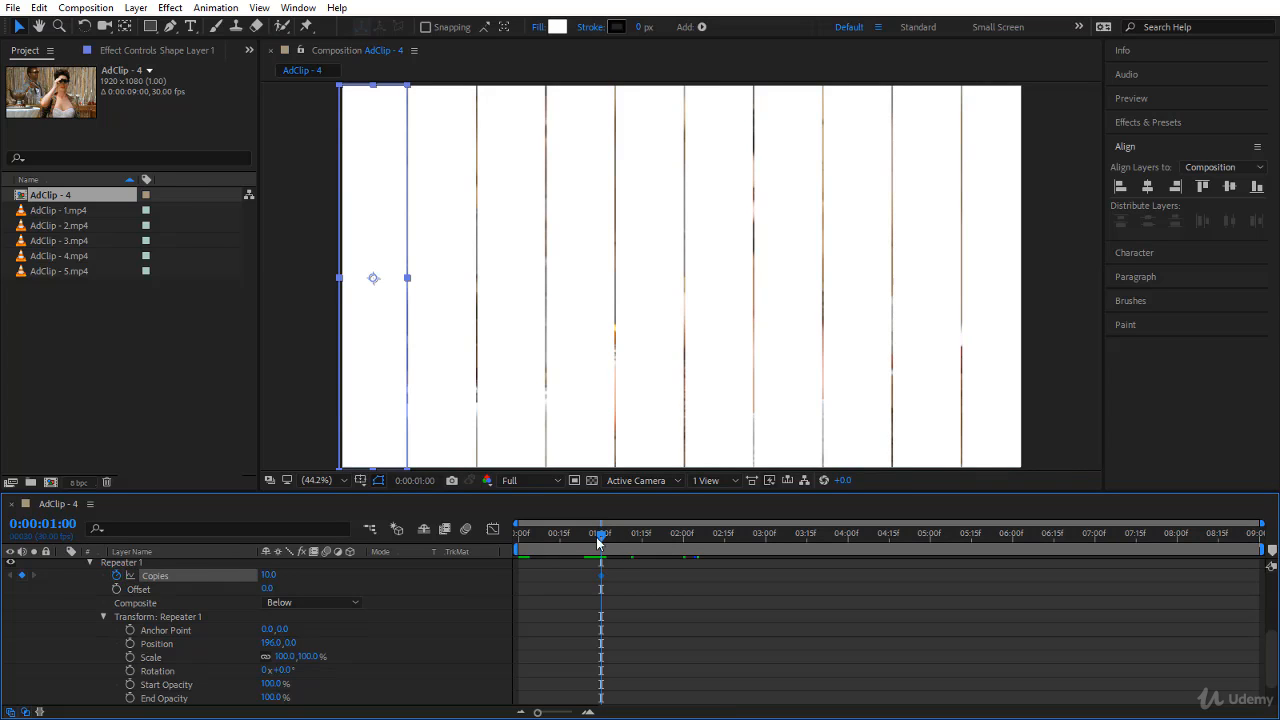
Step: Set the Repeater's Copies to 0 at 0:00:00:00 to keyframe the bars' build-up, and preview the animation
drag(601, 541, 496, 552)
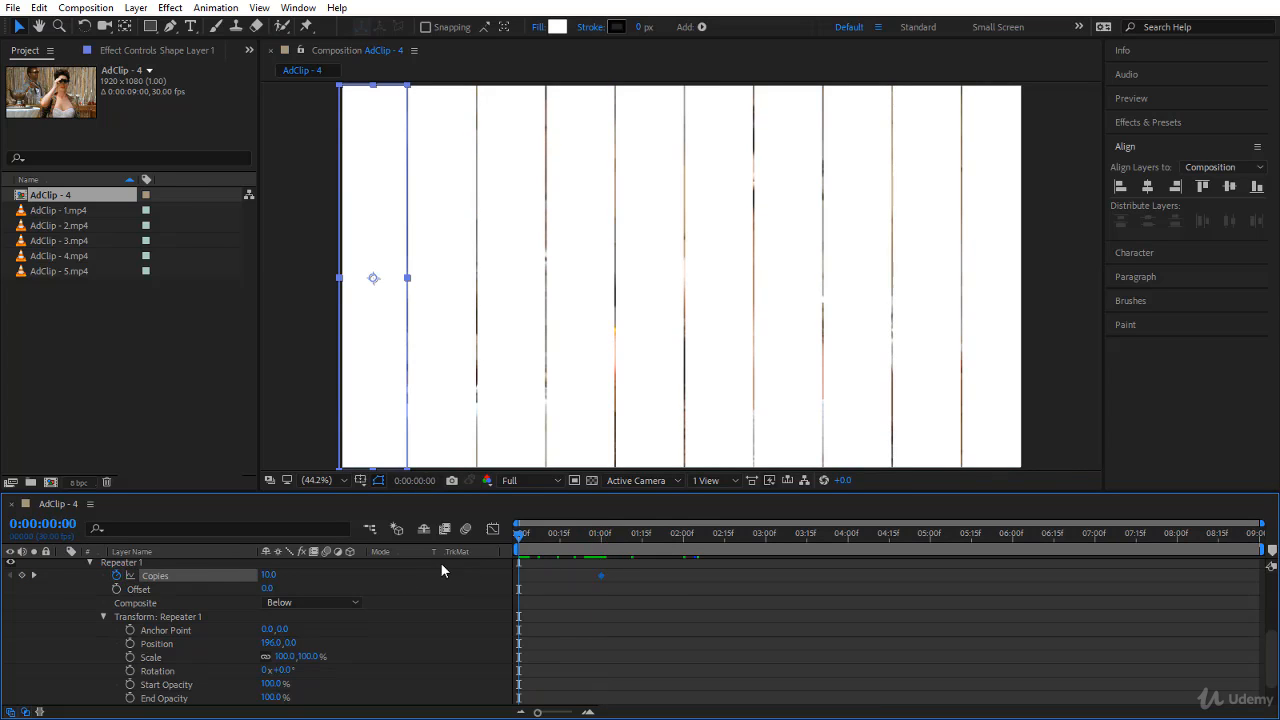
click(268, 575)
text(0)
key(Return)
key(space)
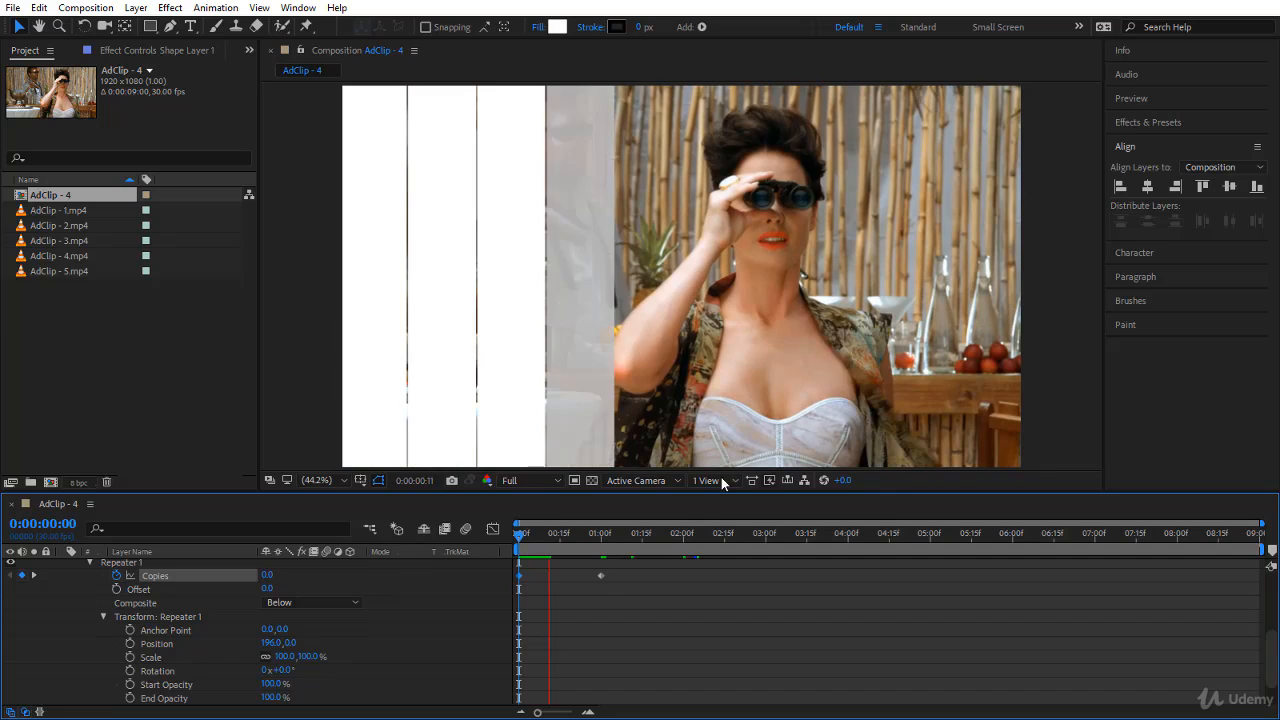
Step: Keyframe the Repeater's End Opacity at 0:00:00:00 with a value of 0%
scroll(300, 630, down, 2)
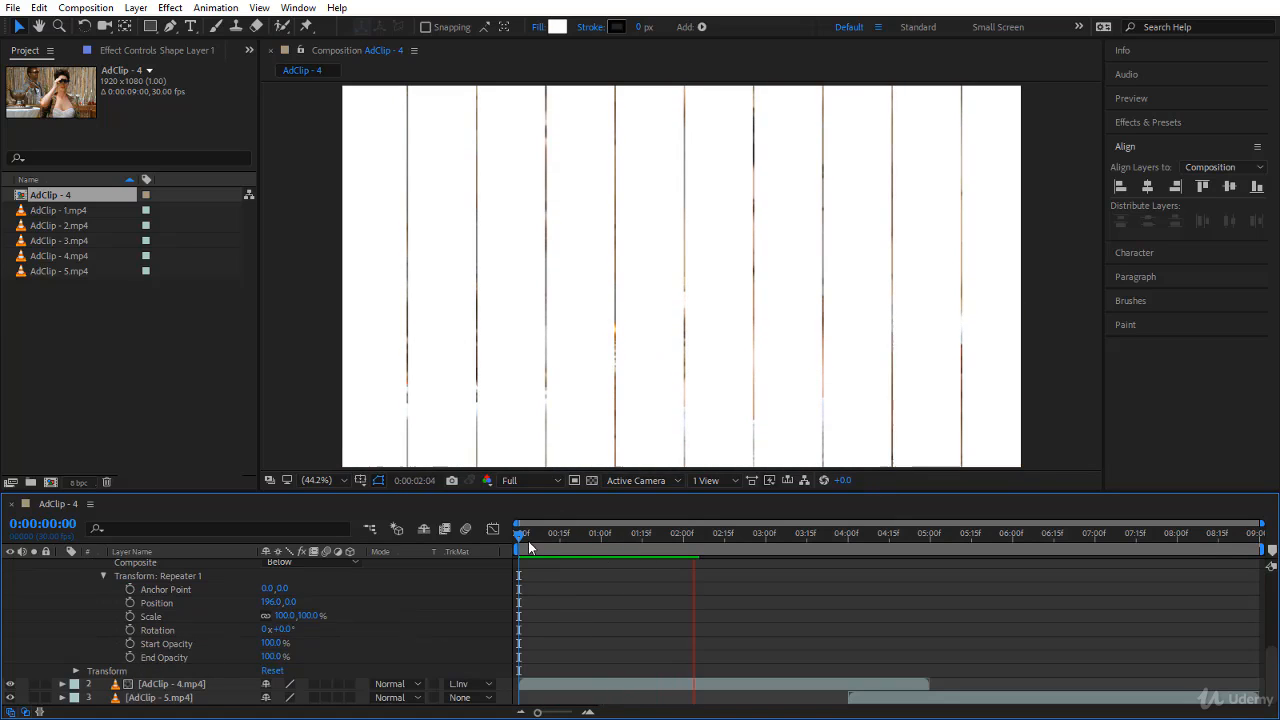
click(514, 536)
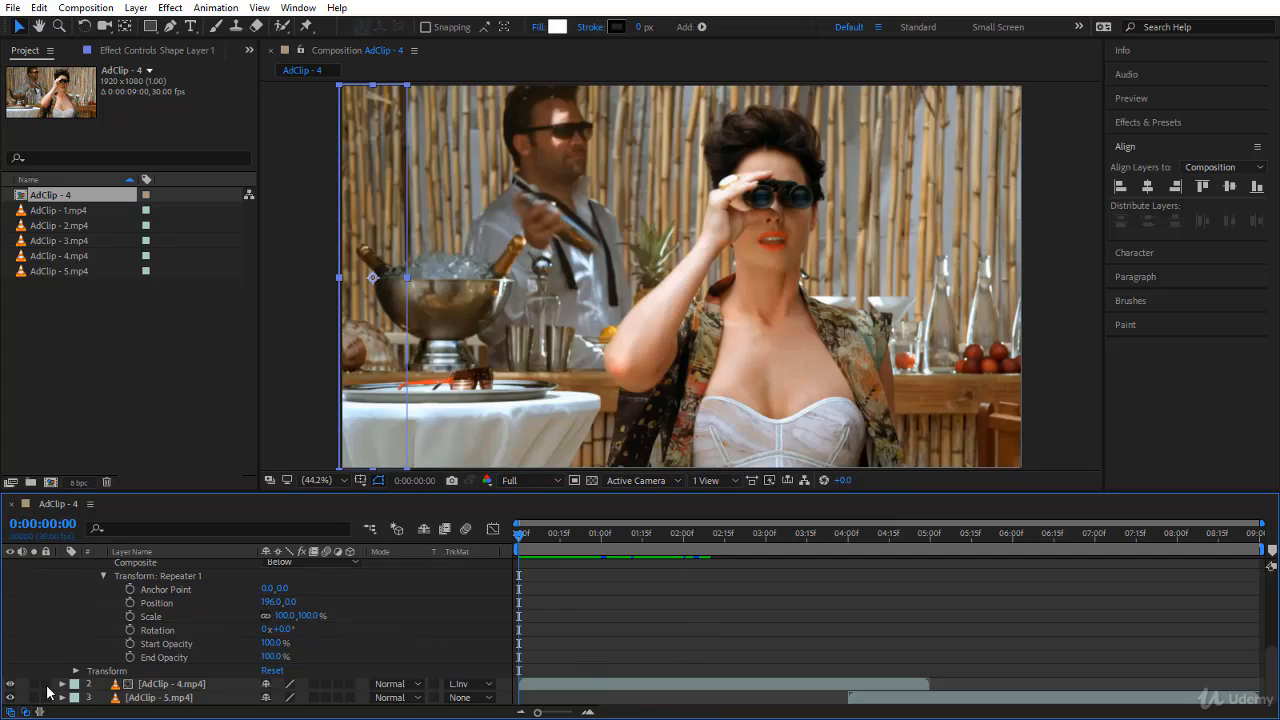
click(130, 657)
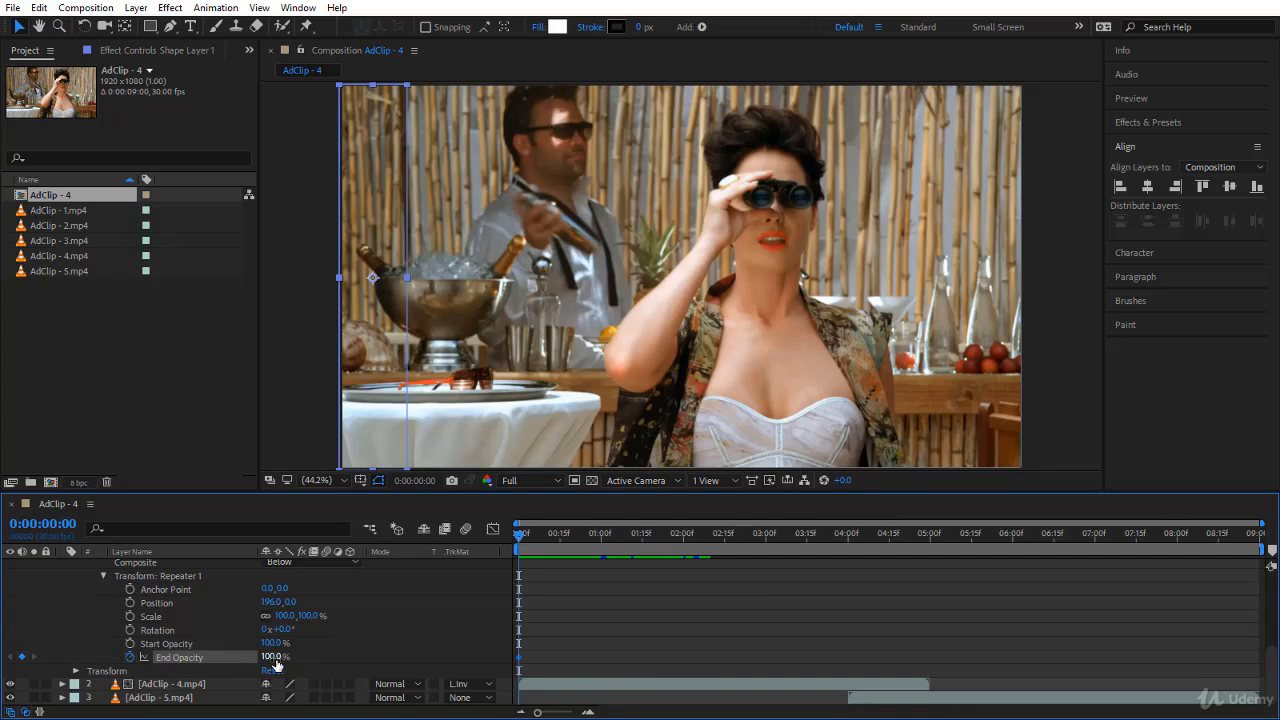
drag(274, 657, 107, 670)
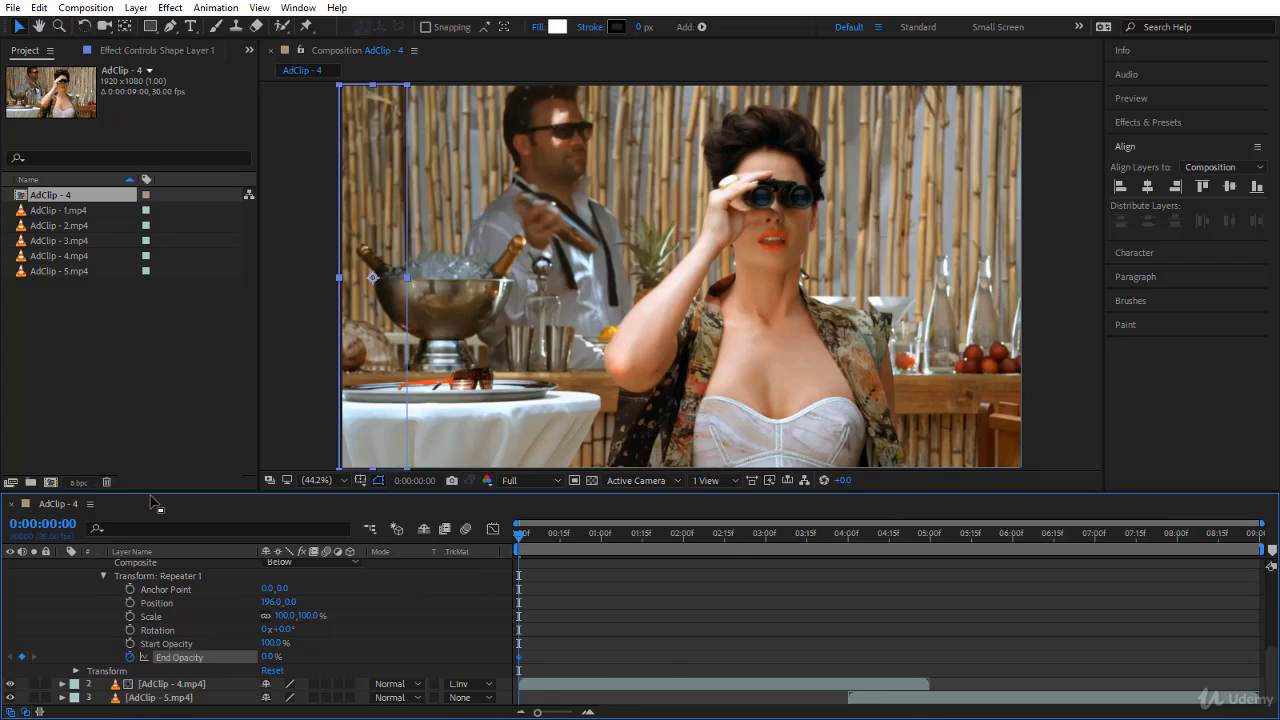
Step: Set the Repeater's End Opacity to 100% at 0:00:01:00 and preview the fading bars from the start
click(63, 521)
text(1)
key(Return)
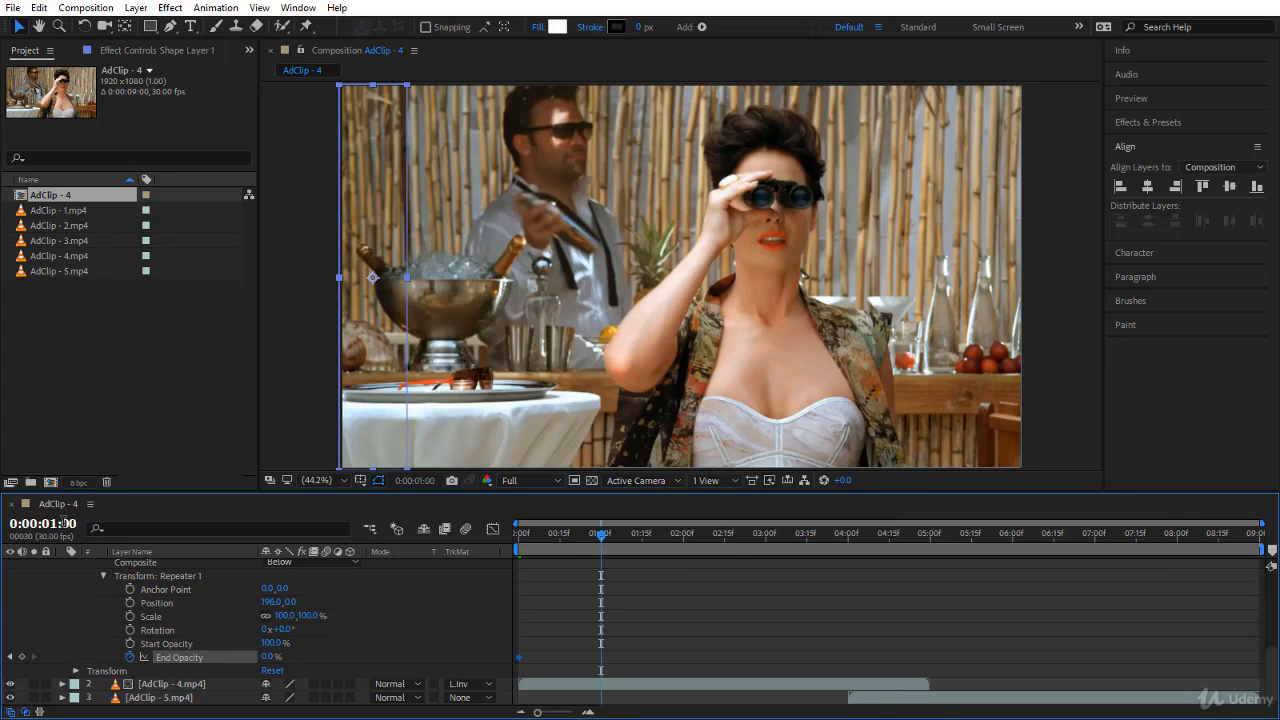
drag(272, 657, 418, 544)
key(space)
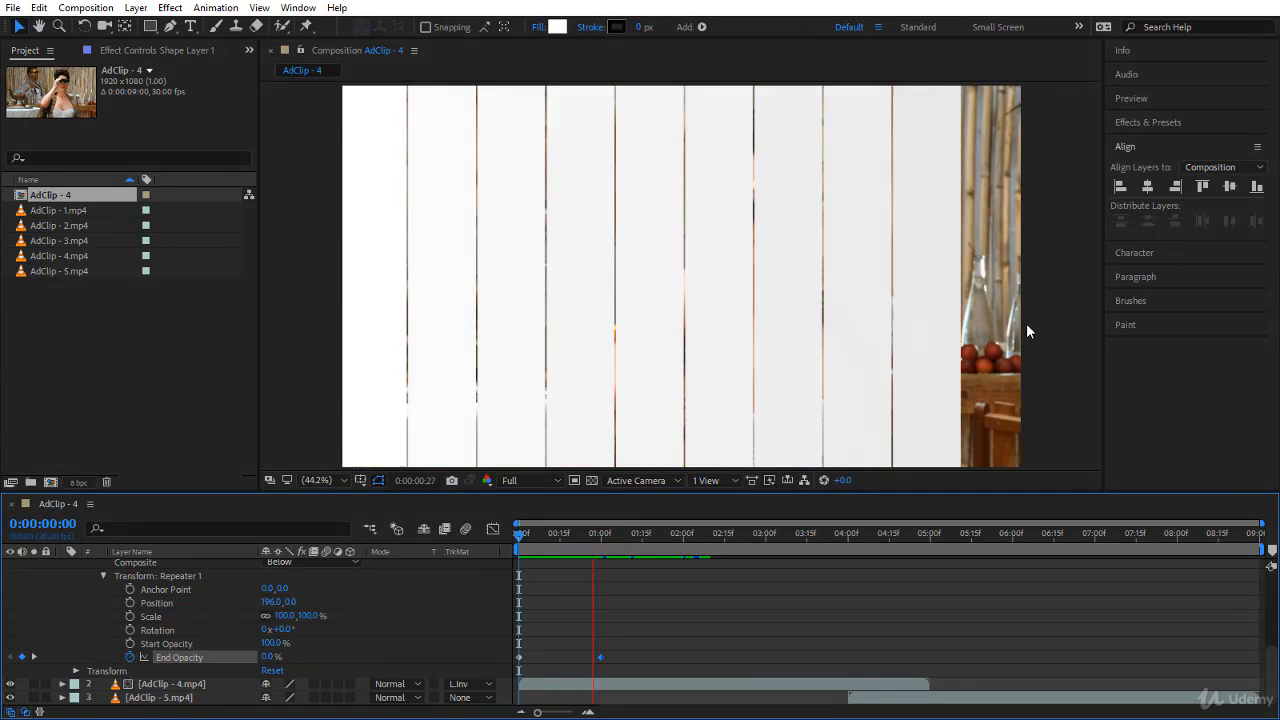
Step: Add a keyframe for the rectangle path's Size at 0:00:00:24
drag(516, 531, 585, 547)
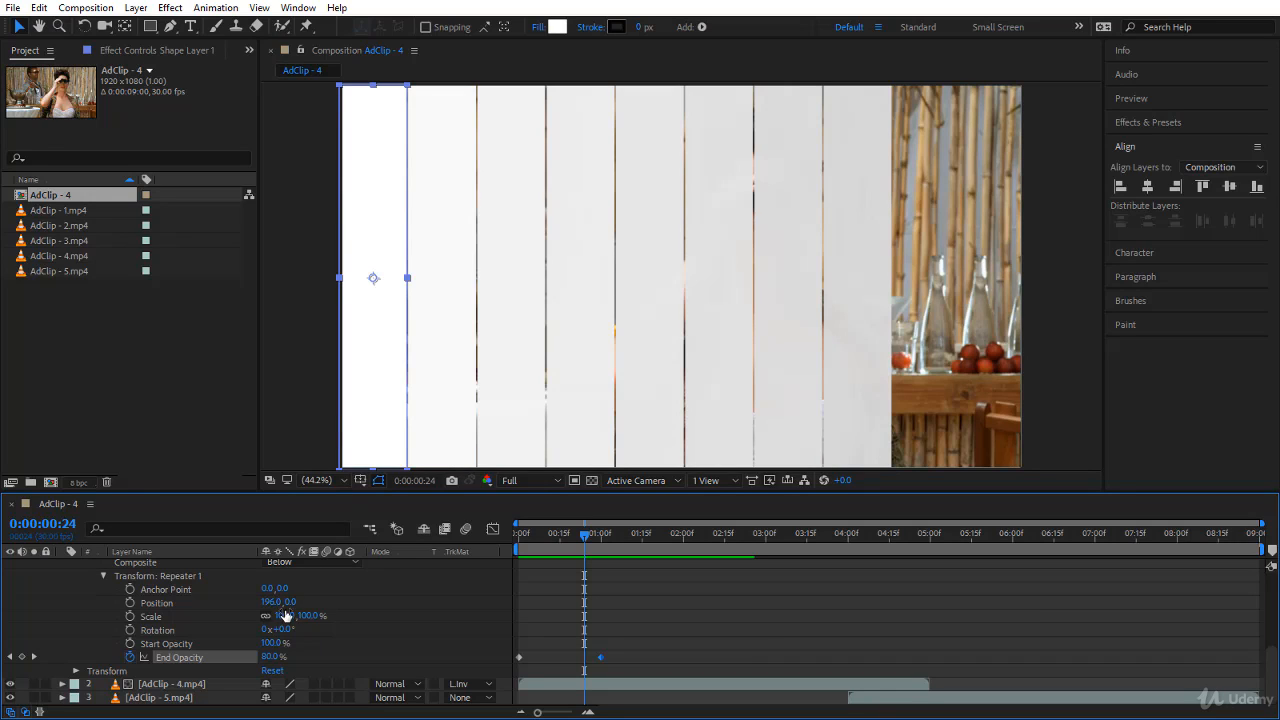
scroll(428, 591, up, 3)
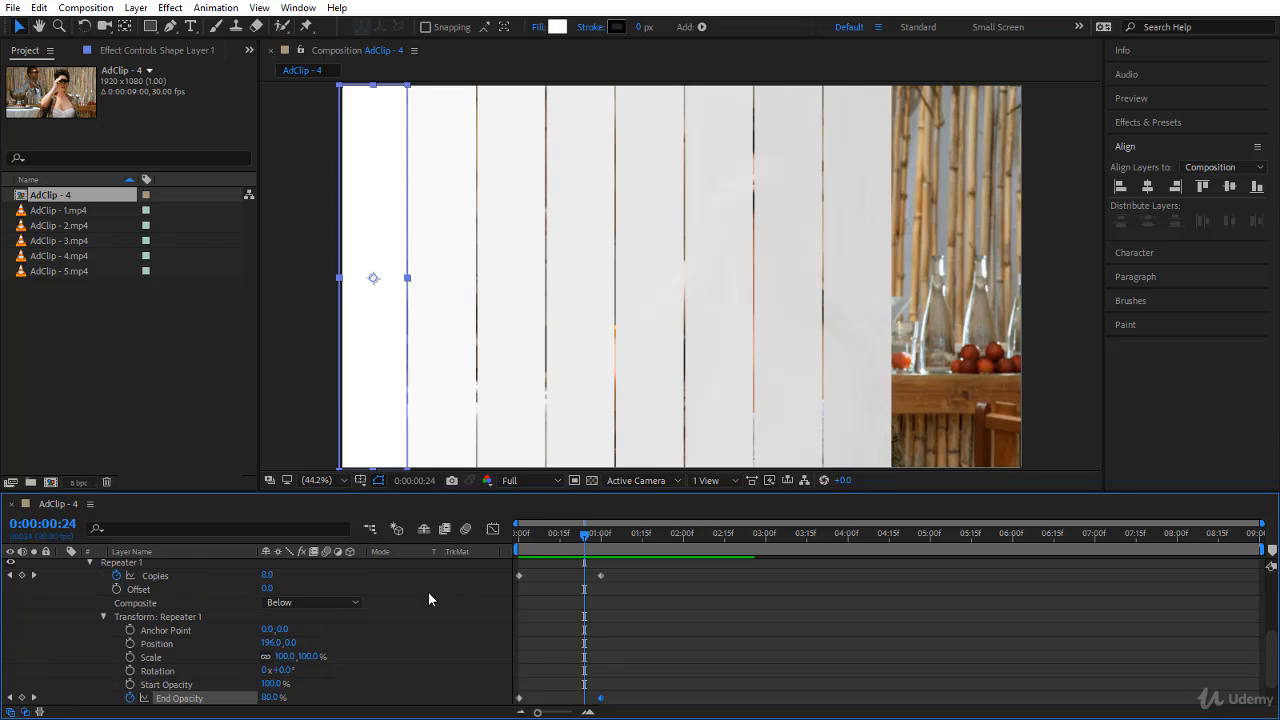
scroll(557, 587, up, 2)
scroll(557, 587, up, 1)
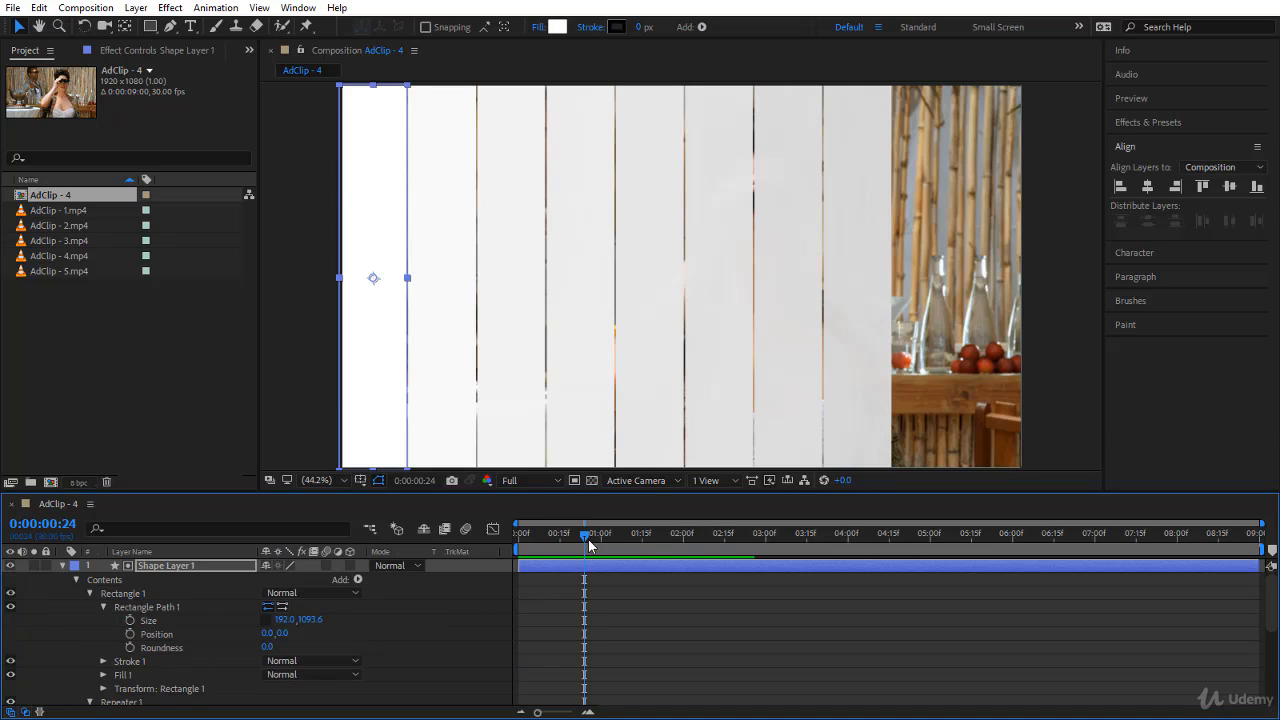
drag(586, 535, 585, 577)
key(Page_Down)
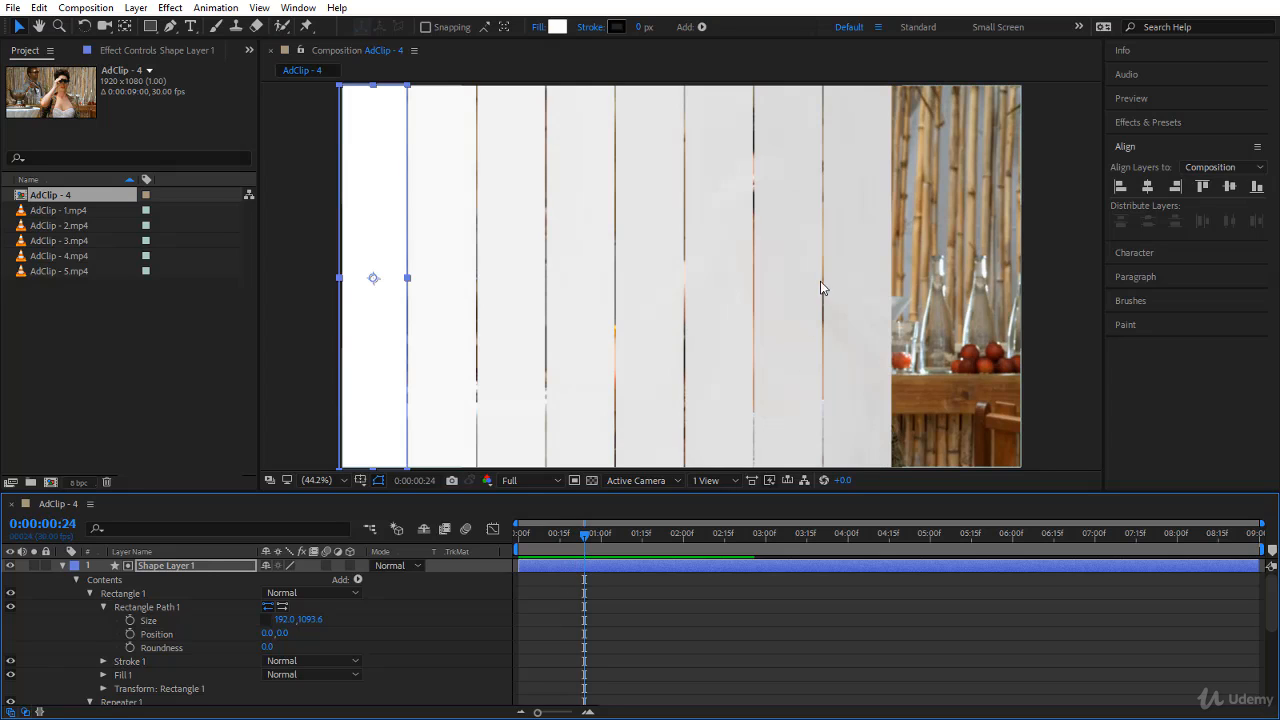
scroll(662, 600, down, 3)
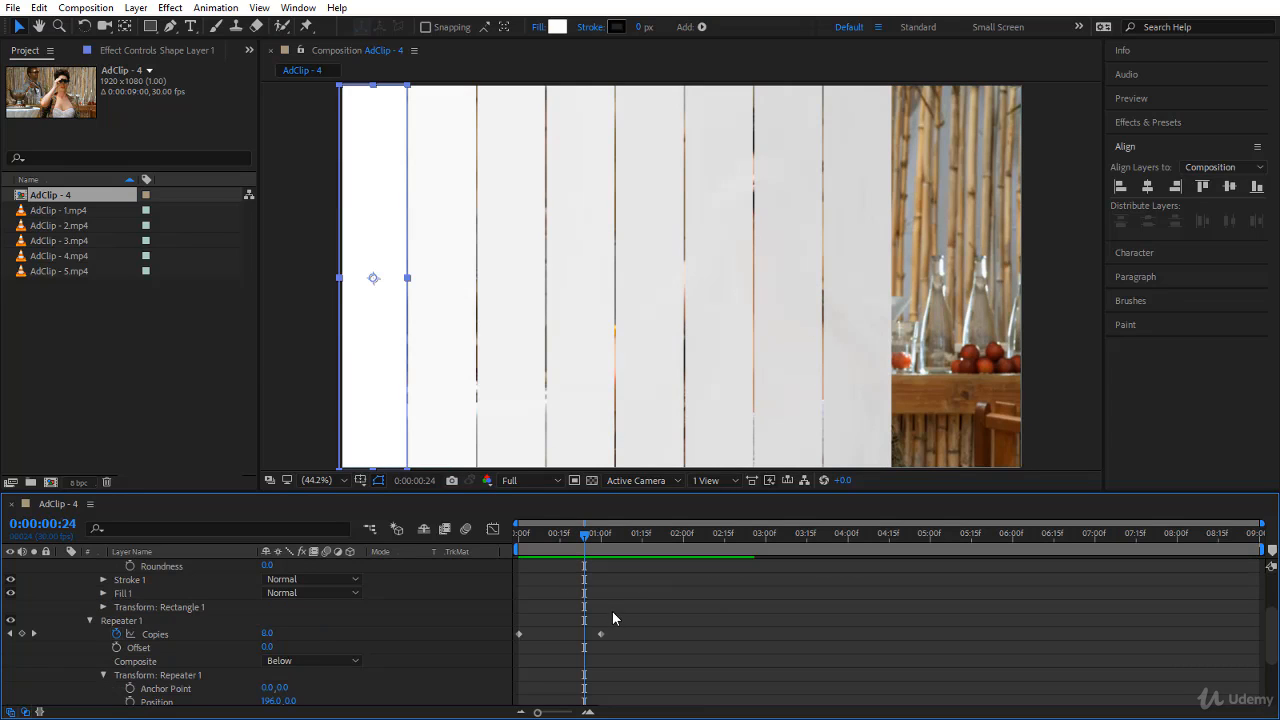
scroll(606, 612, up, 1)
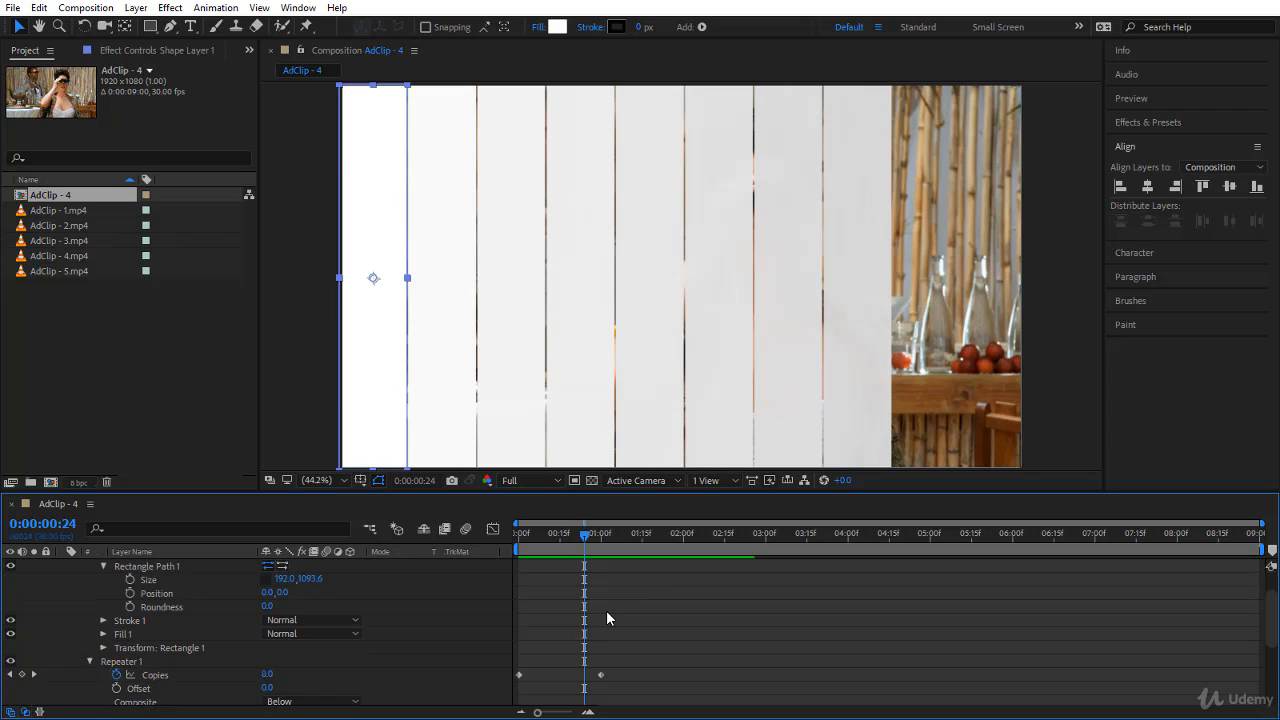
click(130, 580)
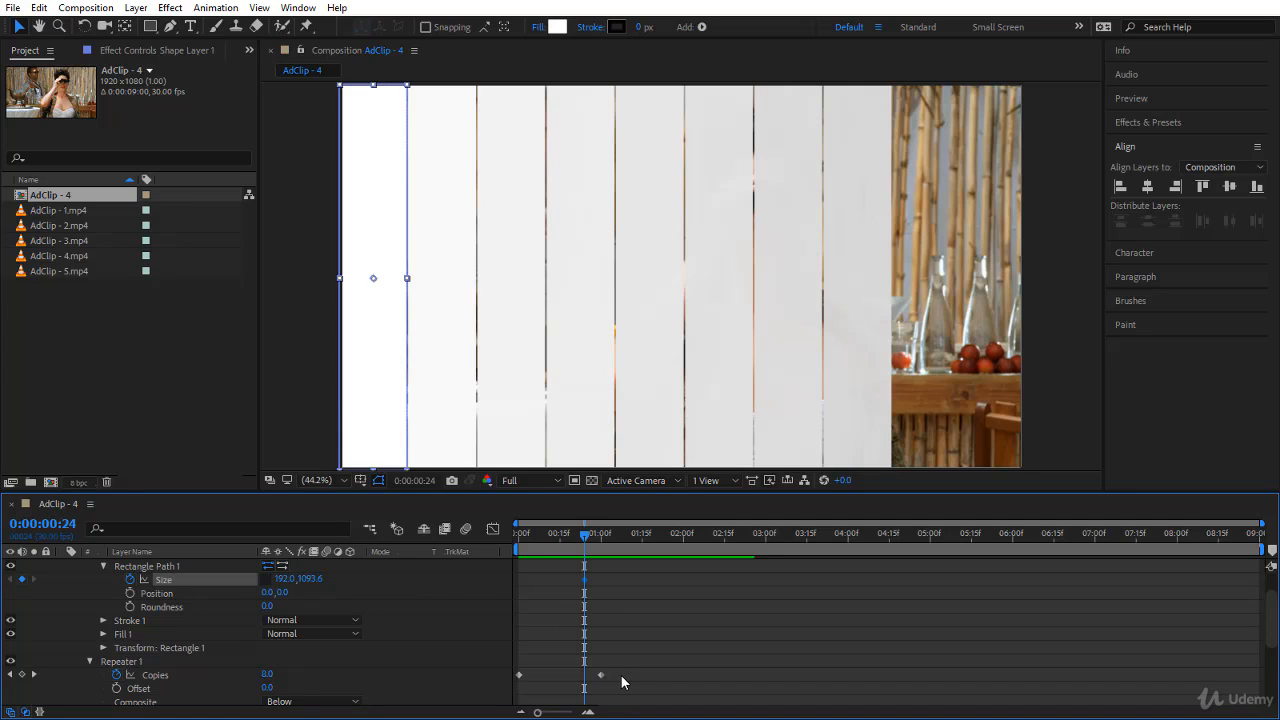
Step: Set the rectangle path's Size width to 196 at 0:00:01:00 to close the gaps between bars, and preview from the start
key(k)
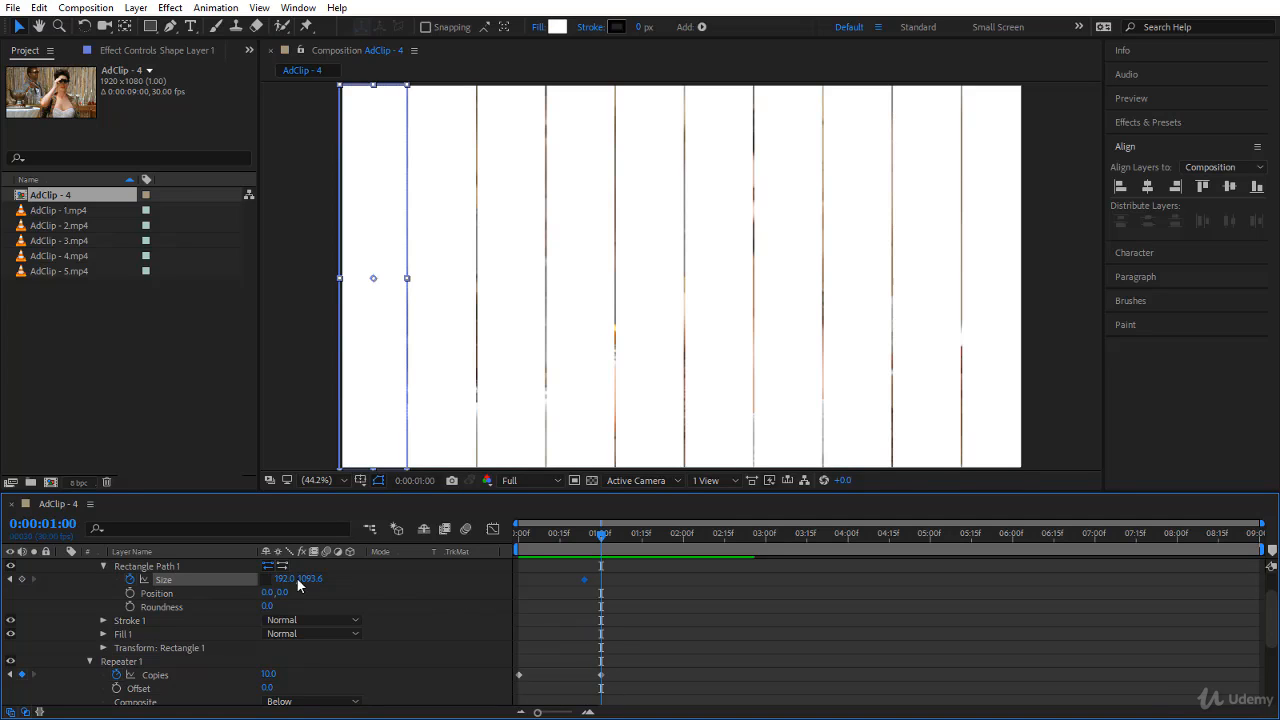
click(278, 579)
text(15)
key(Return)
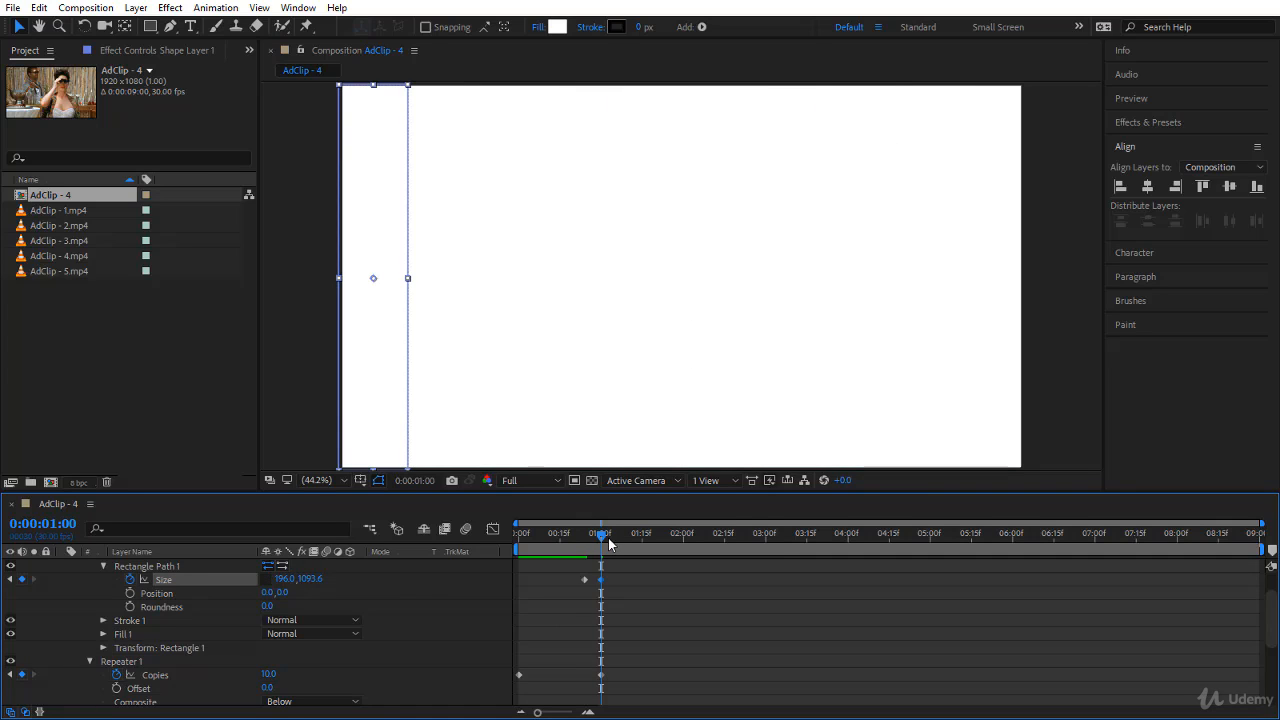
drag(602, 535, 487, 549)
key(Home)
key(space)
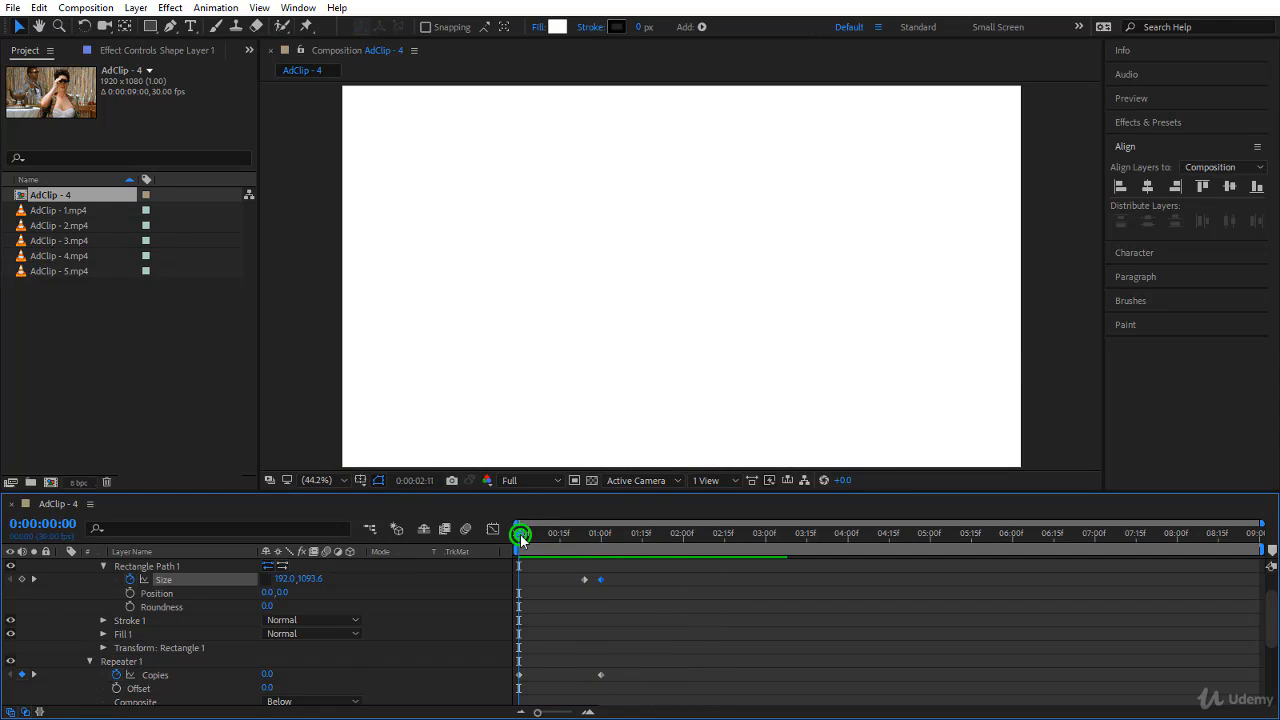
Step: Show only the keyframed properties of Shape Layer 1
drag(520, 534, 577, 543)
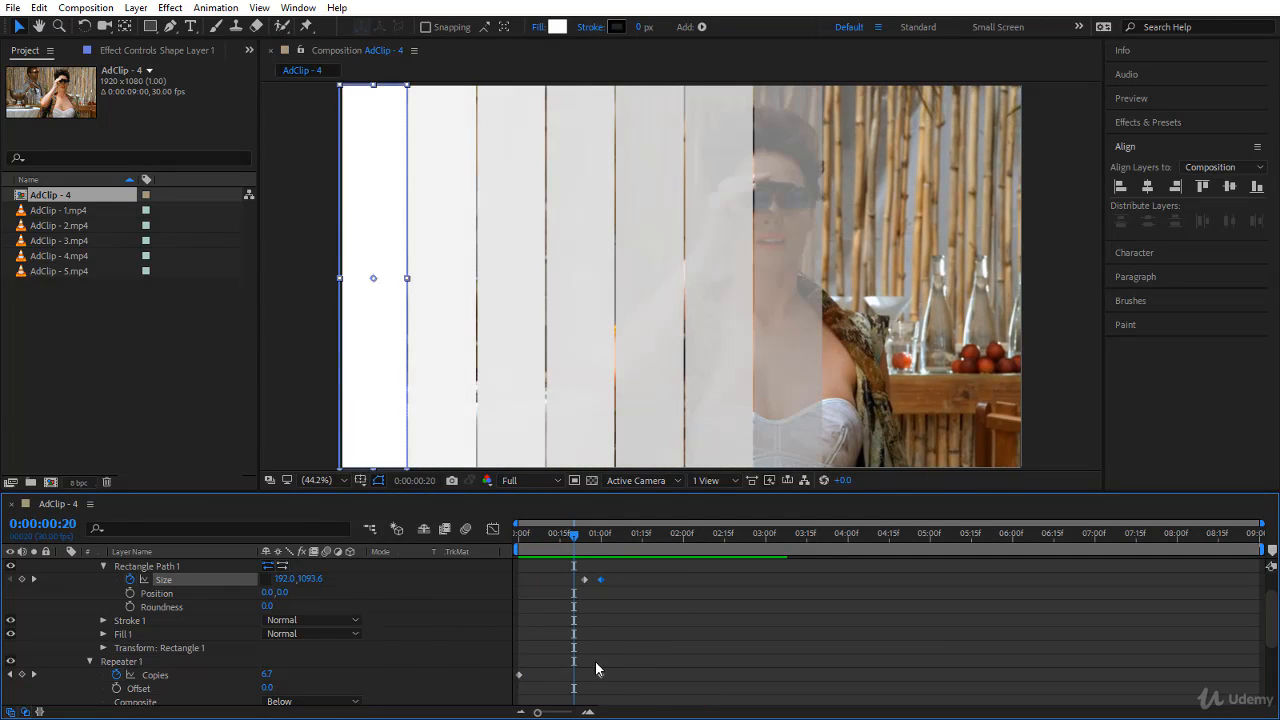
scroll(140, 607, up, 1)
click(157, 568)
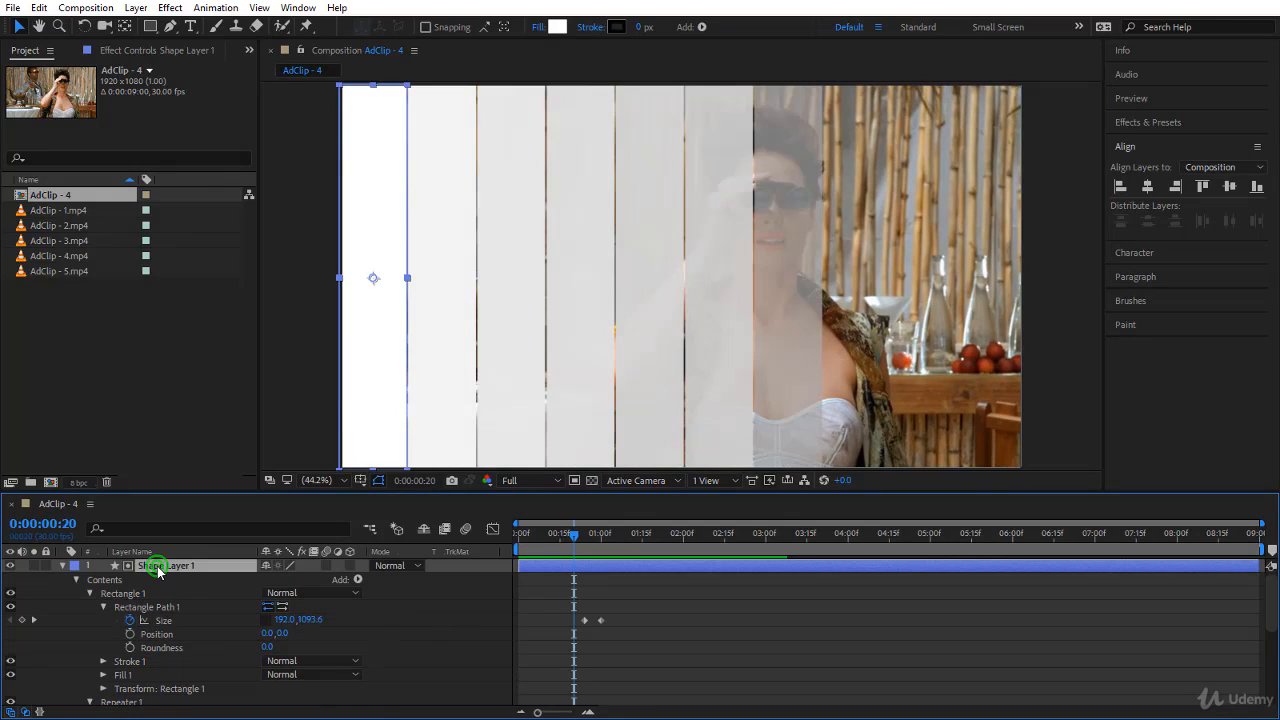
key(u)
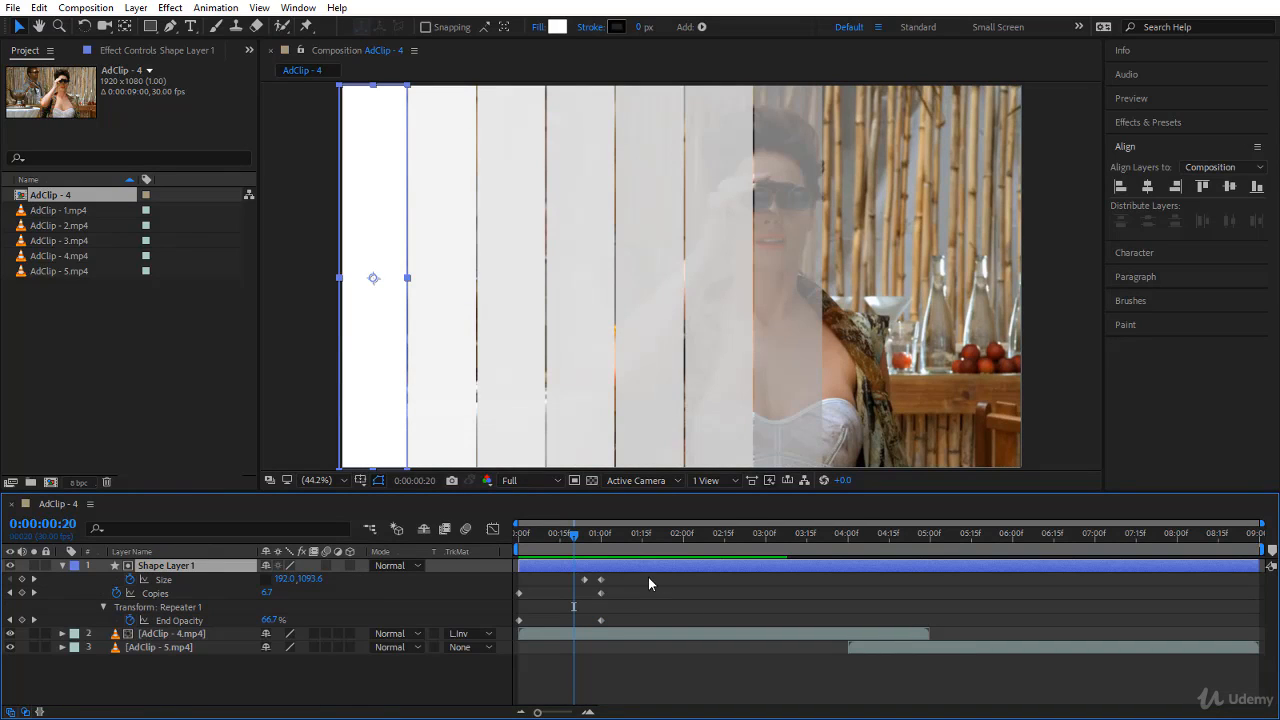
Step: Apply Easy Ease to all Copies and End Opacity keyframes and preview the animation from the start
drag(645, 590, 518, 629)
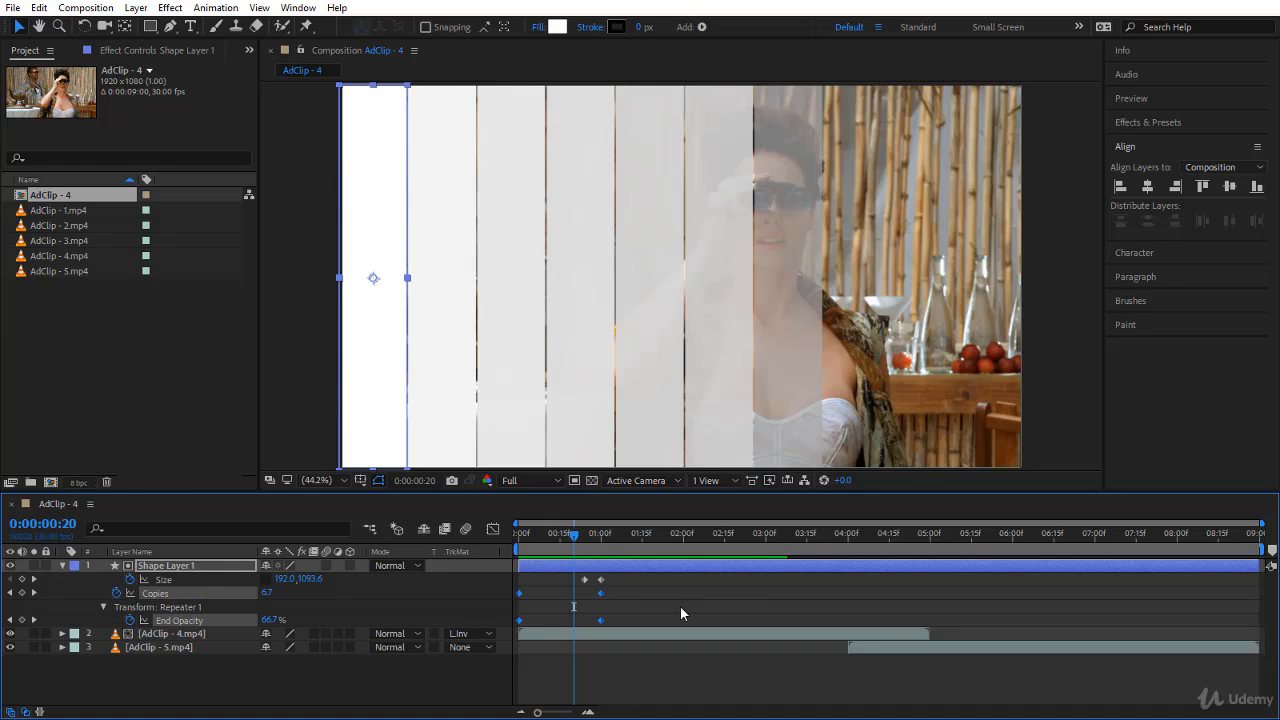
key(F9)
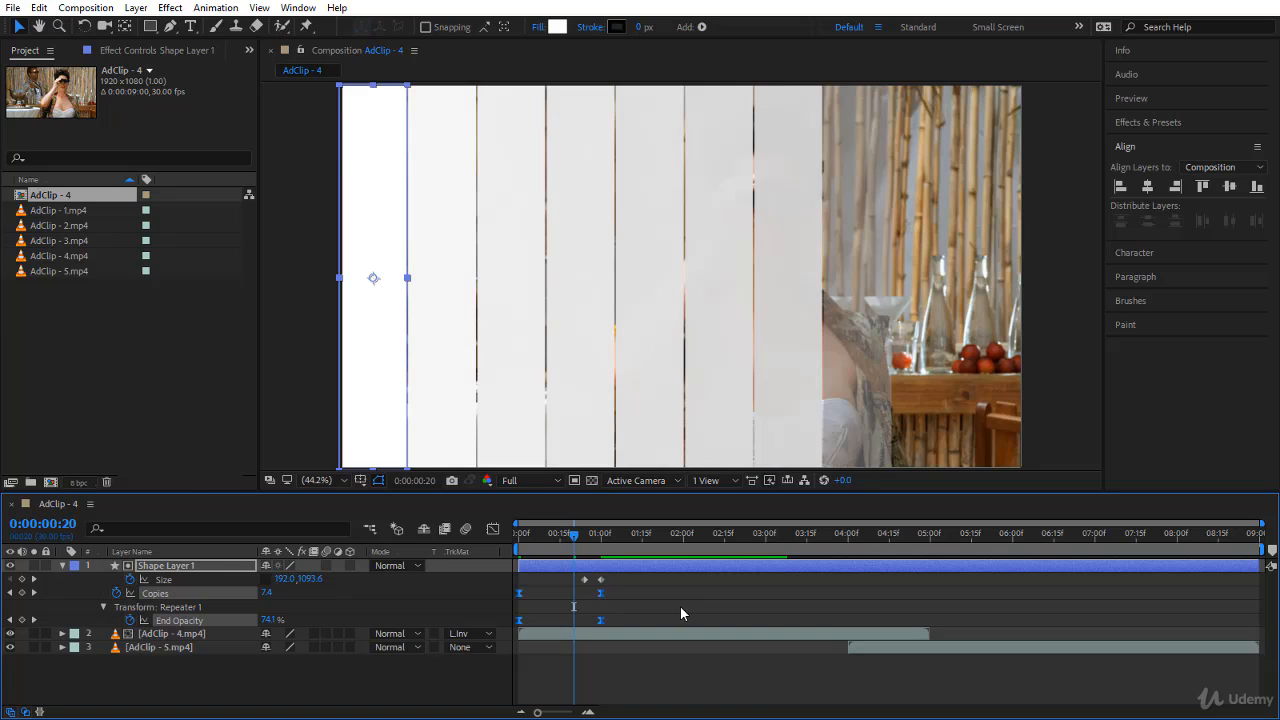
drag(573, 540, 447, 558)
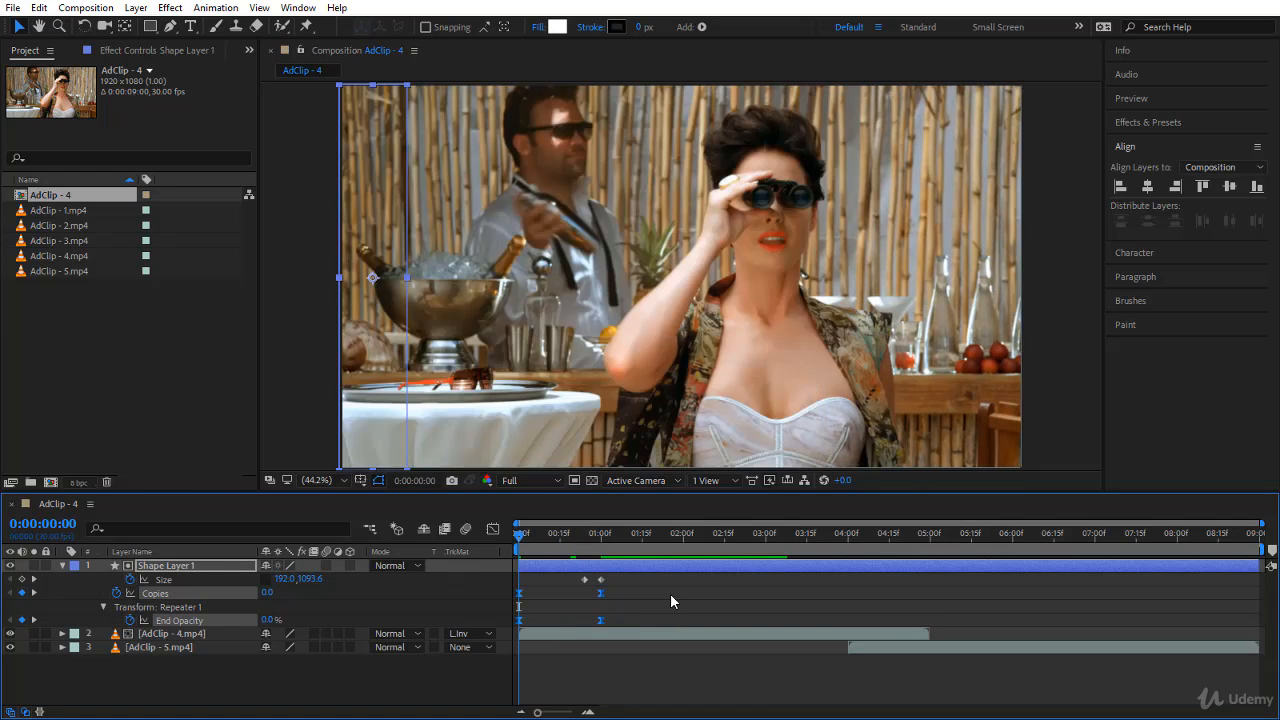
key(space)
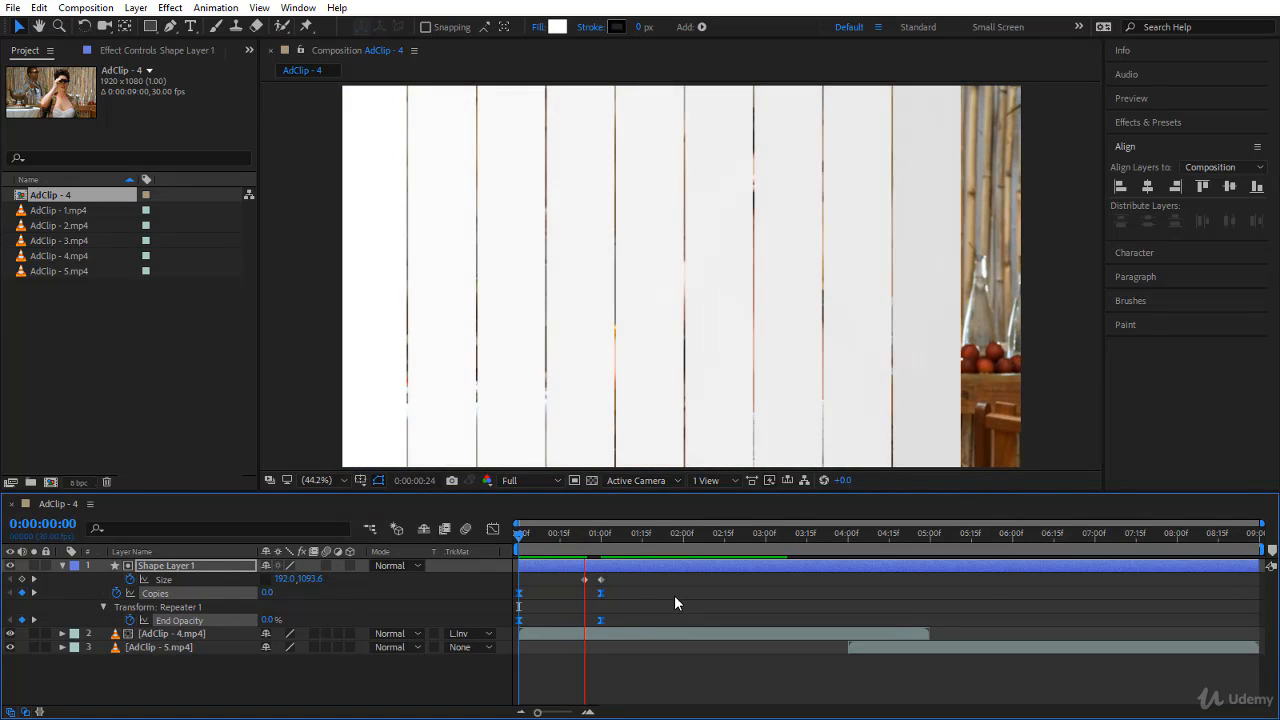
click(522, 536)
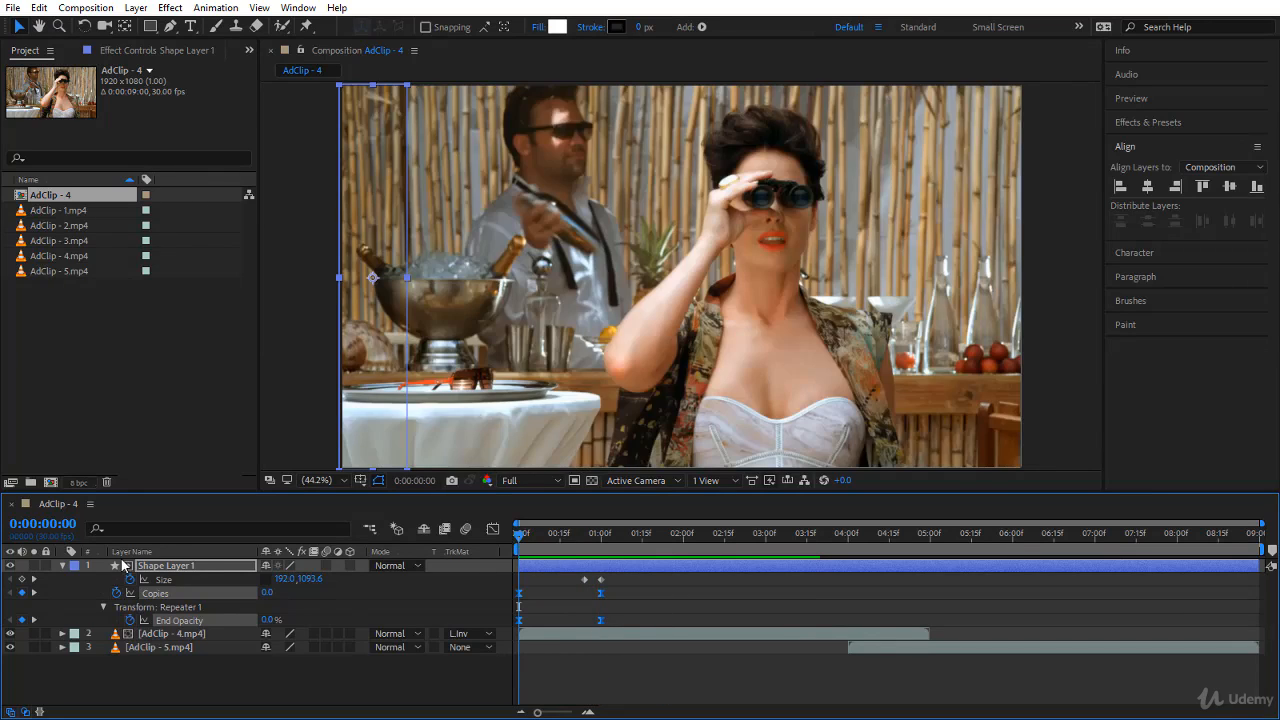
Step: Rename Shape Layer 1 to Transition Matte
click(190, 566)
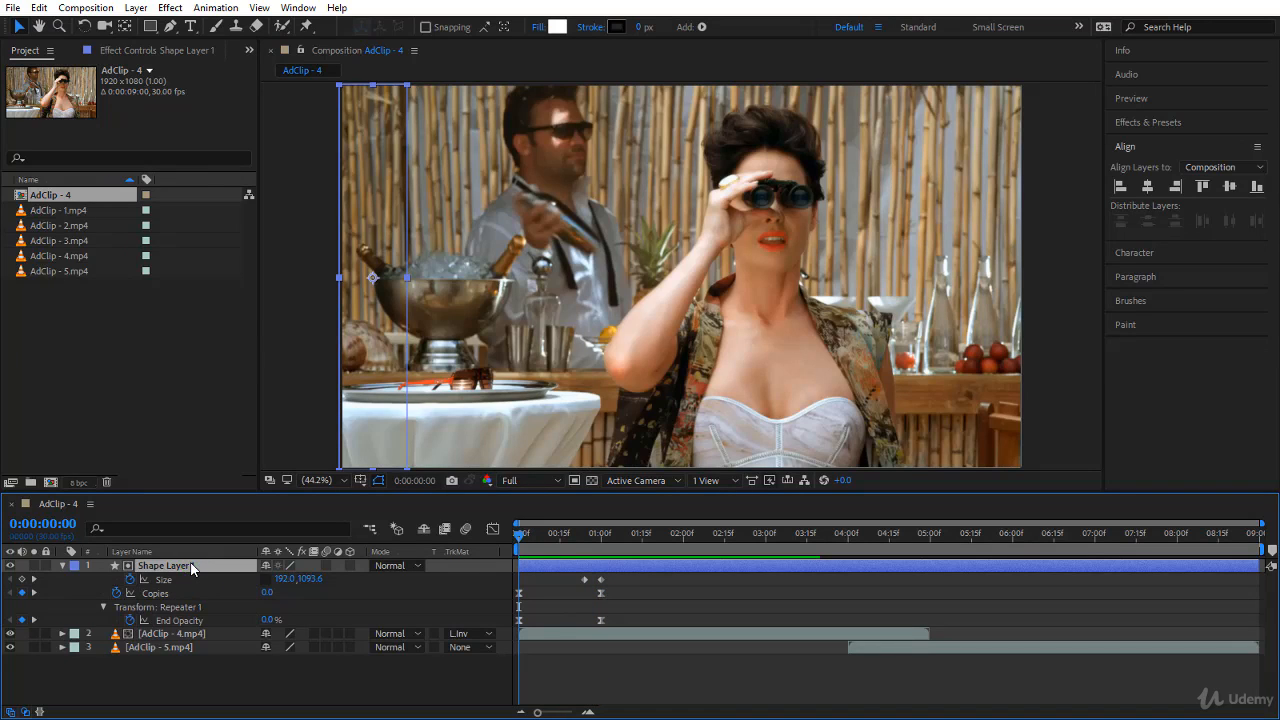
key(Return)
text(Tra)
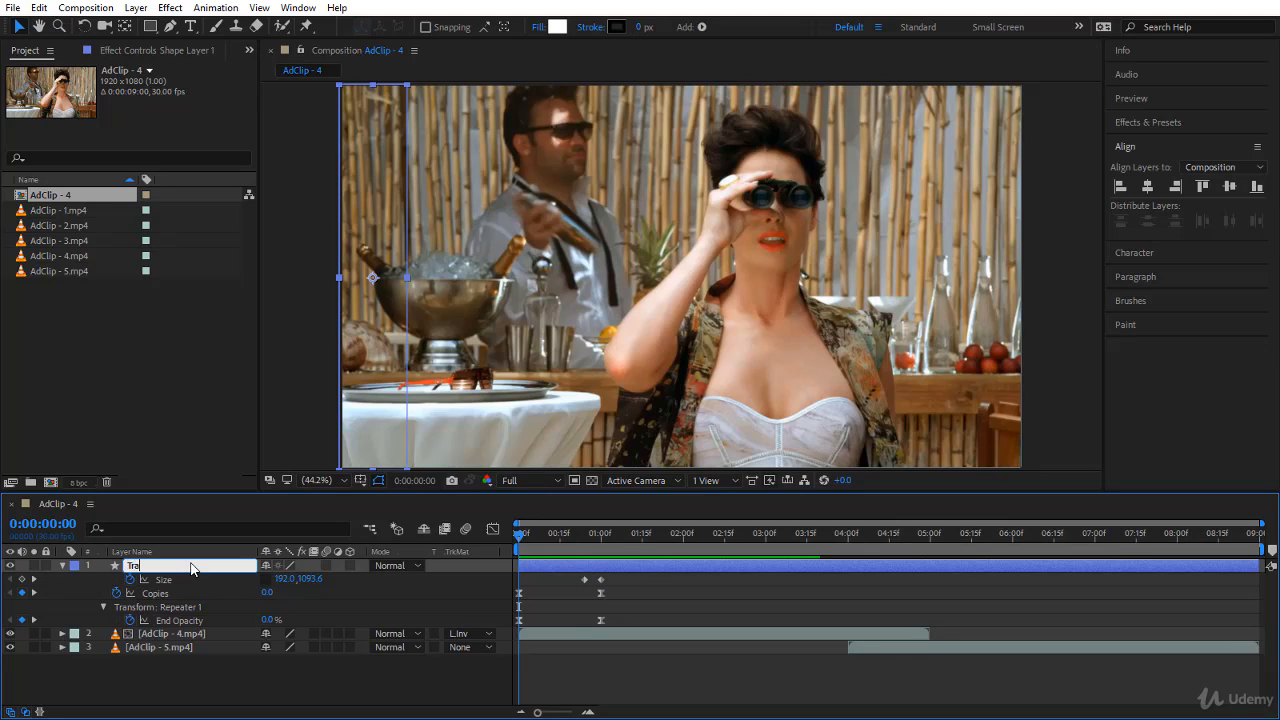
text(nsition Matte)
key(Return)
Step: Set the track matte of the AdClip - 4.mp4 layer to Luma Inverted Matte "Transition Matte"
click(158, 632)
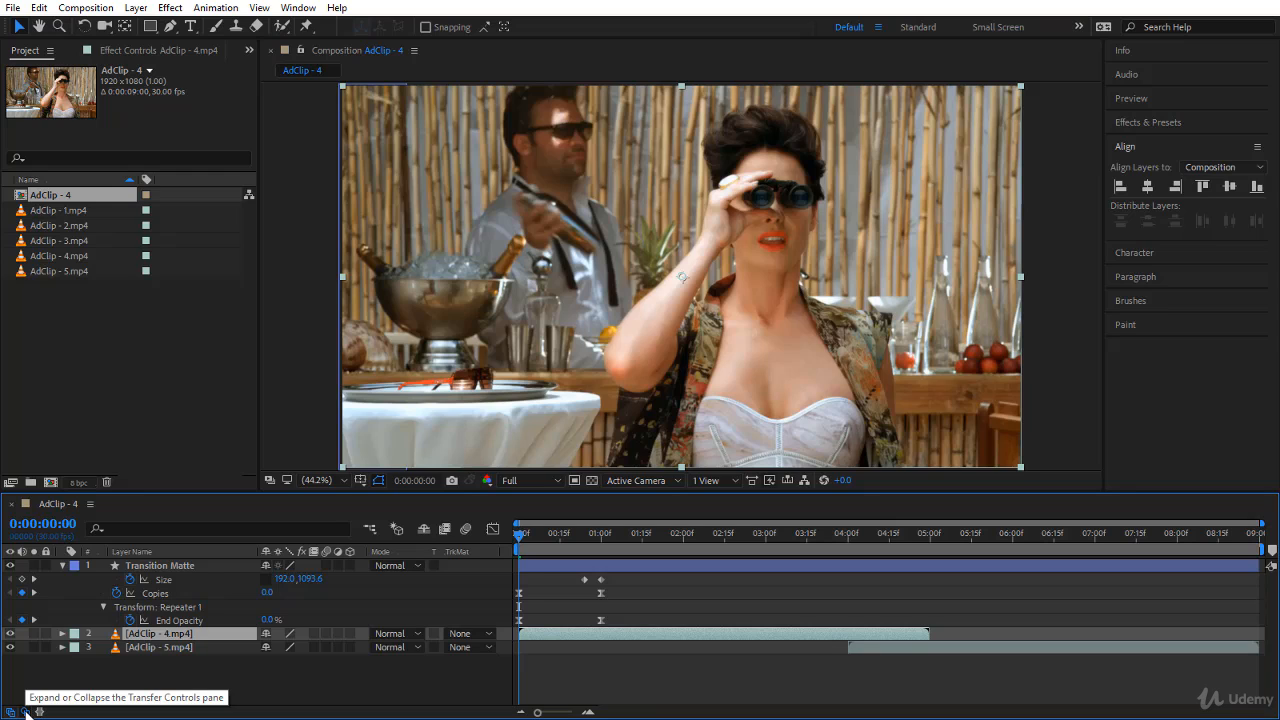
click(25, 711)
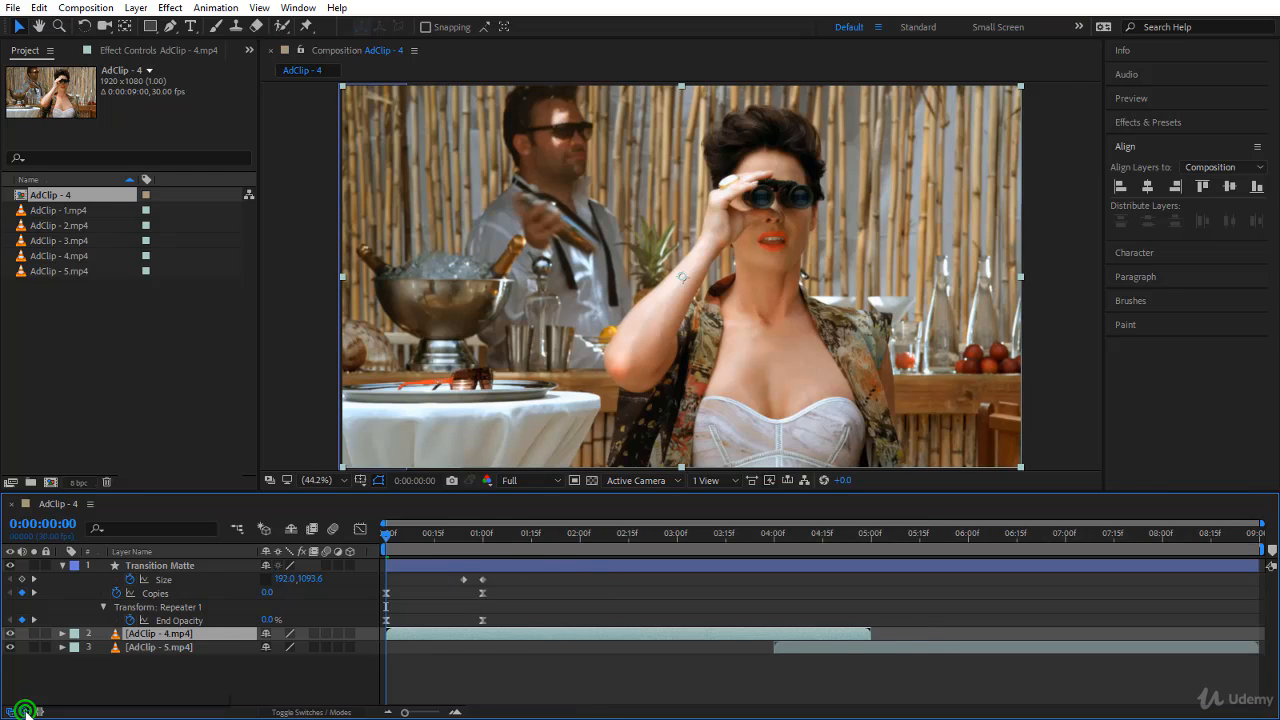
click(25, 711)
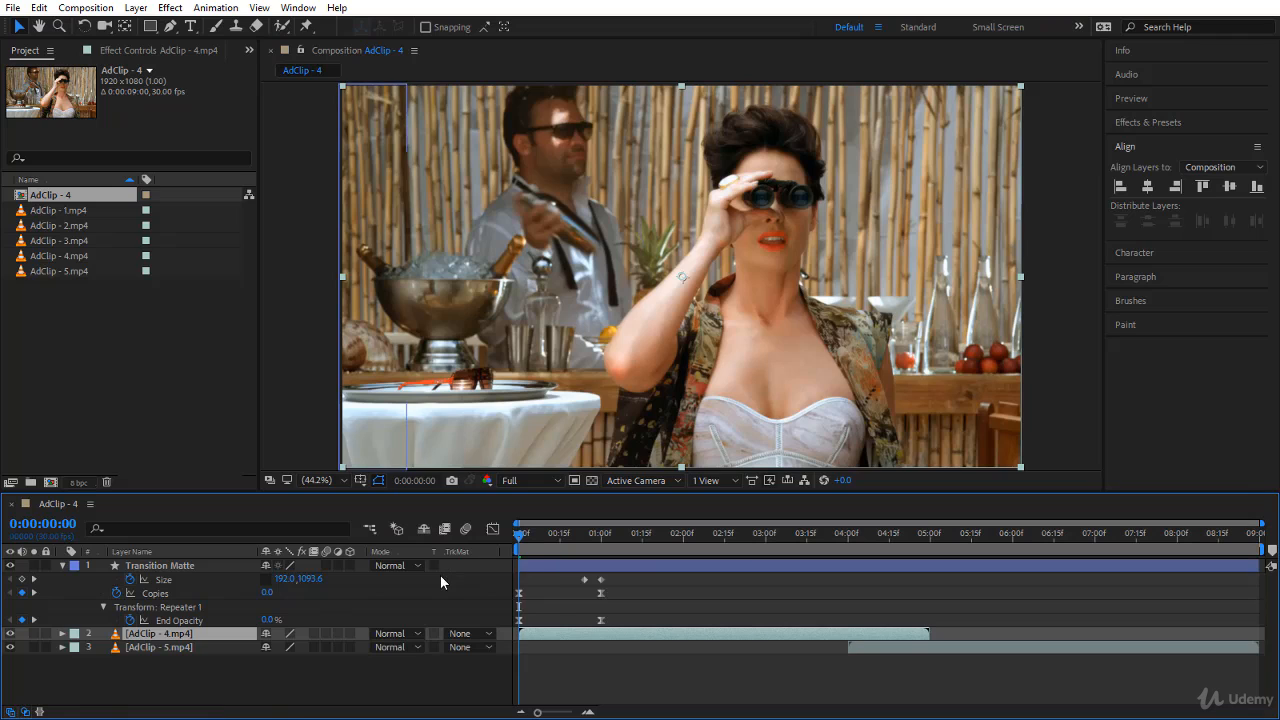
click(478, 633)
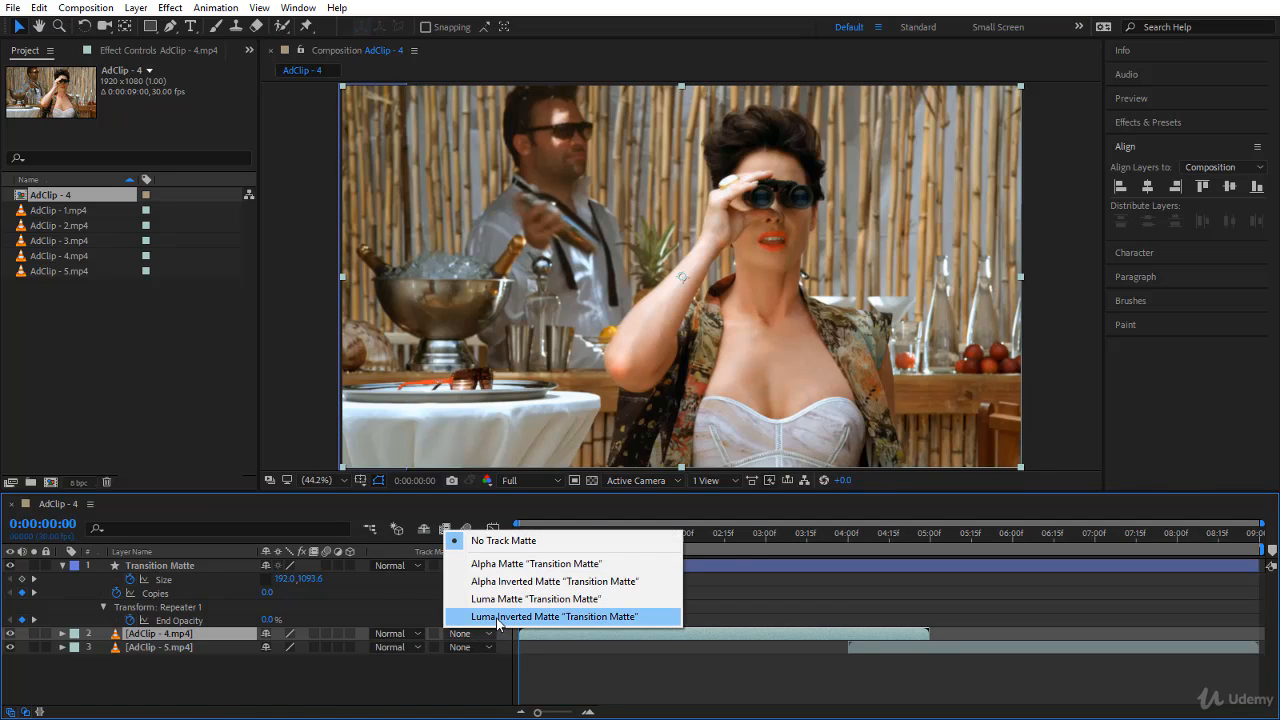
click(498, 616)
click(465, 566)
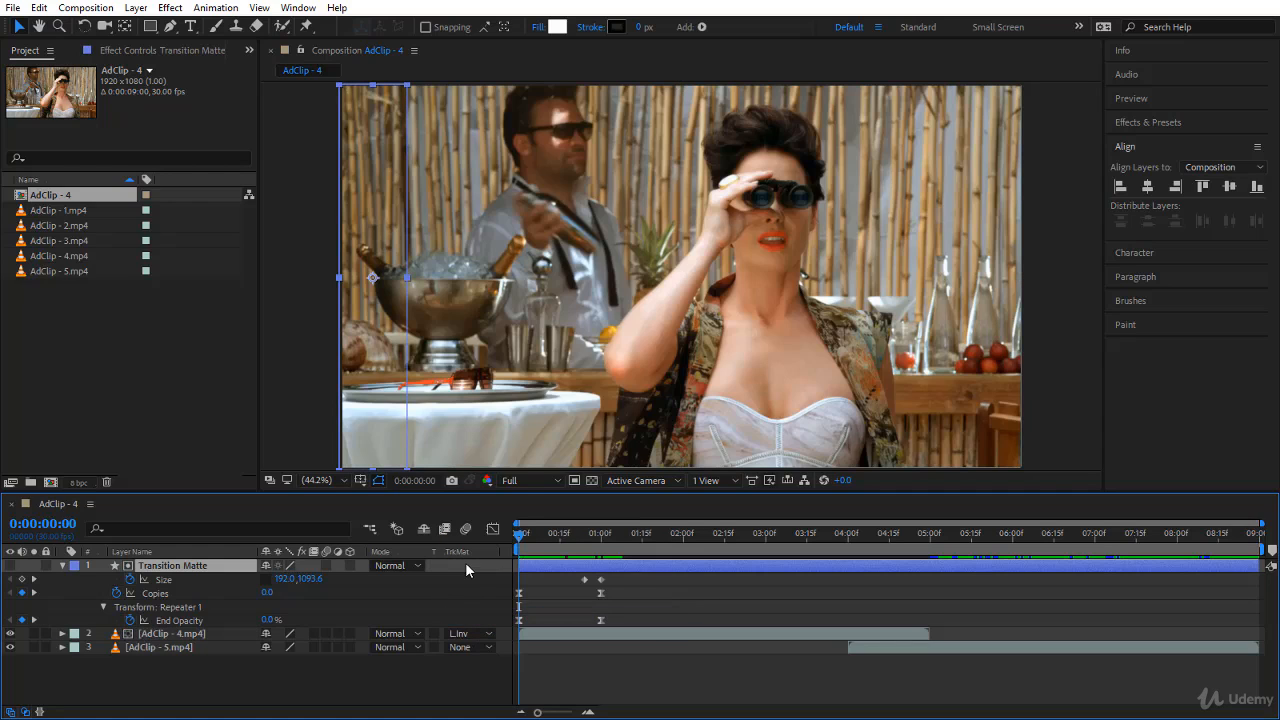
drag(518, 531, 485, 529)
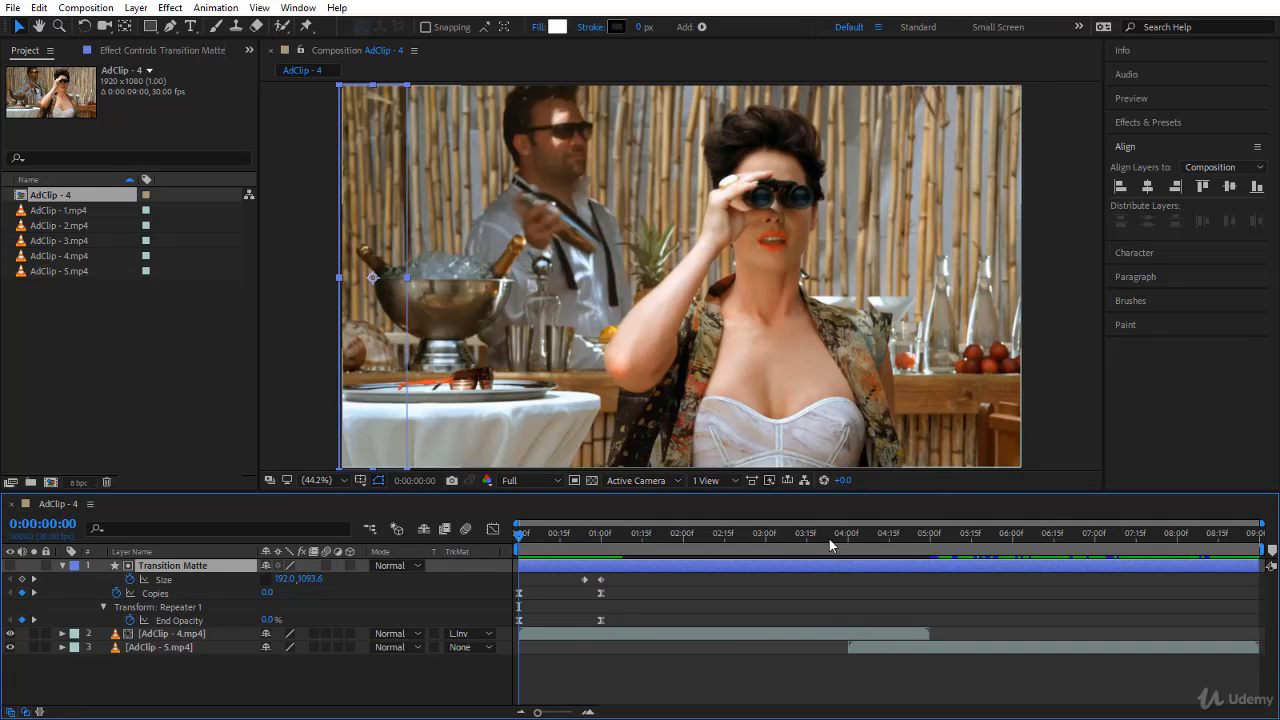
Step: Move the Transition Matte layer so it starts at 0:00:04:00, at the in point of AdClip - 5.mp4
click(862, 648)
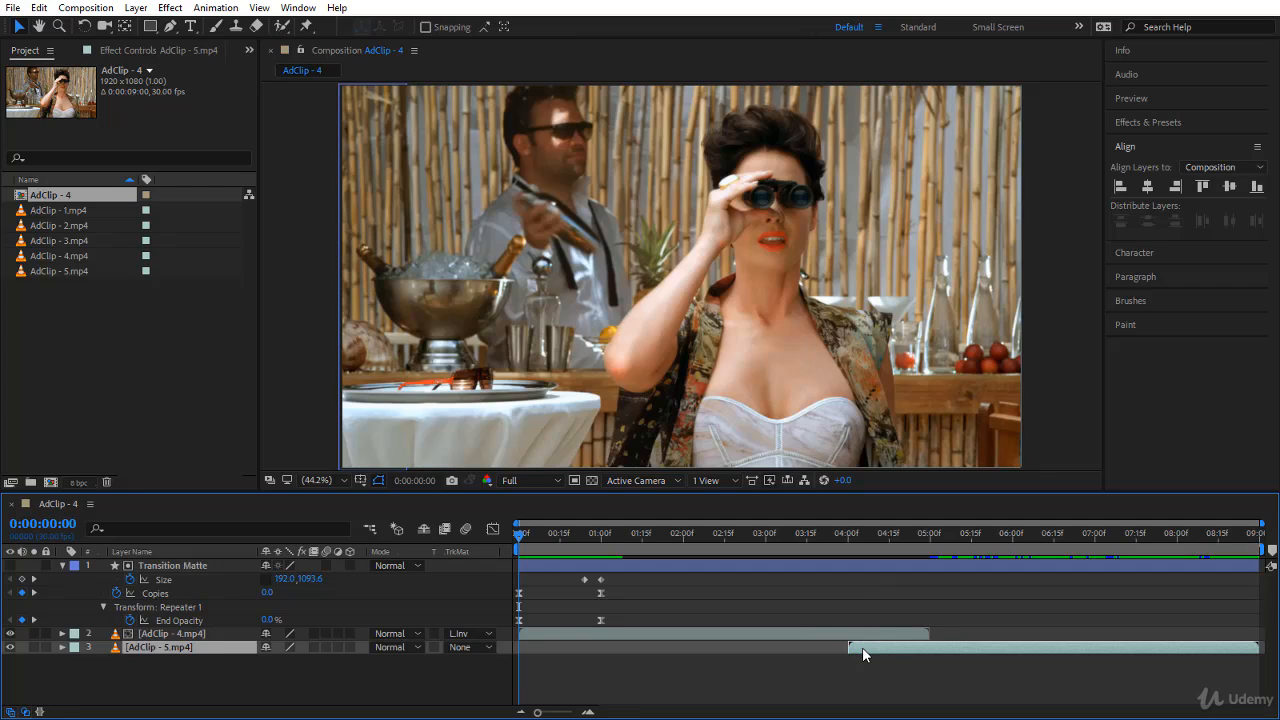
key(i)
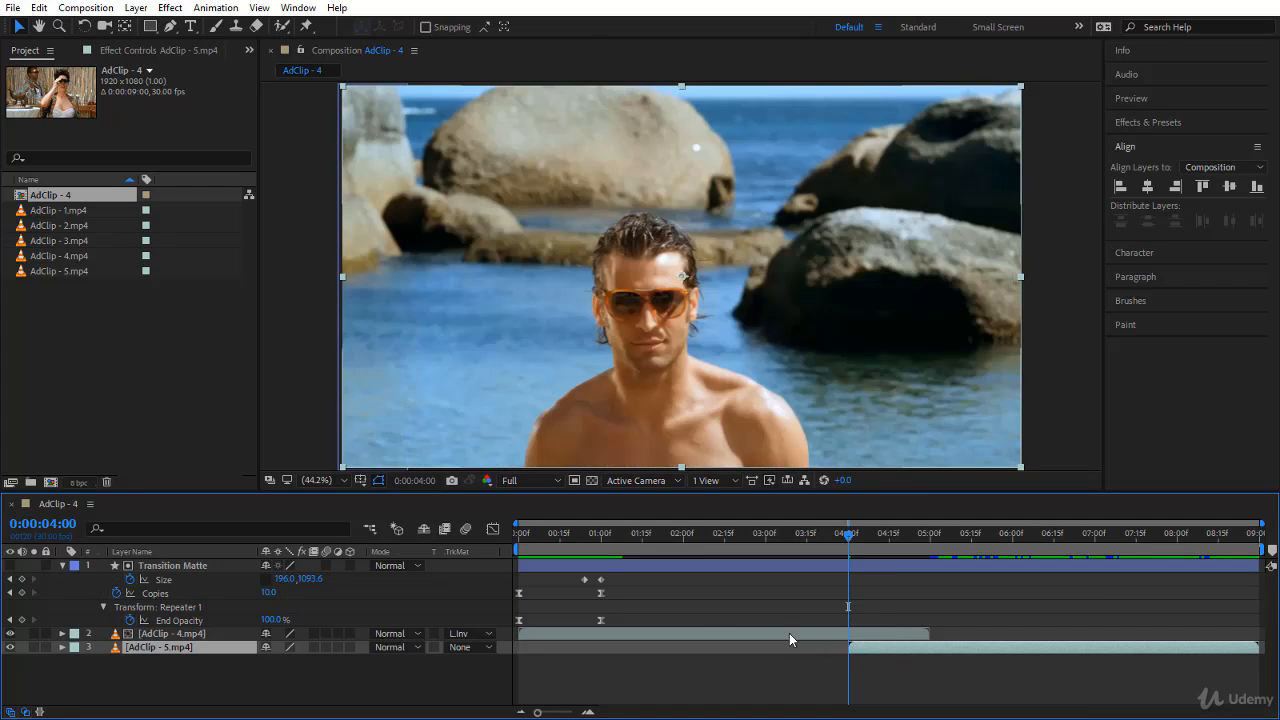
click(581, 566)
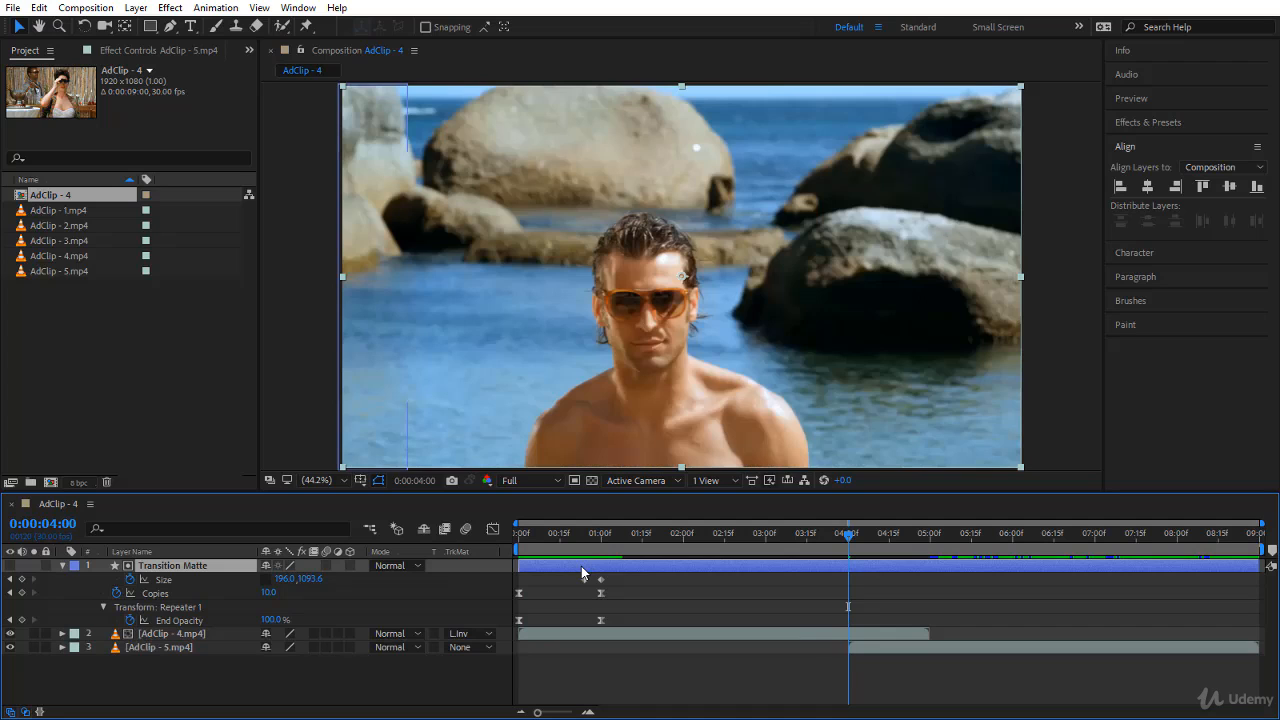
drag(581, 566, 904, 562)
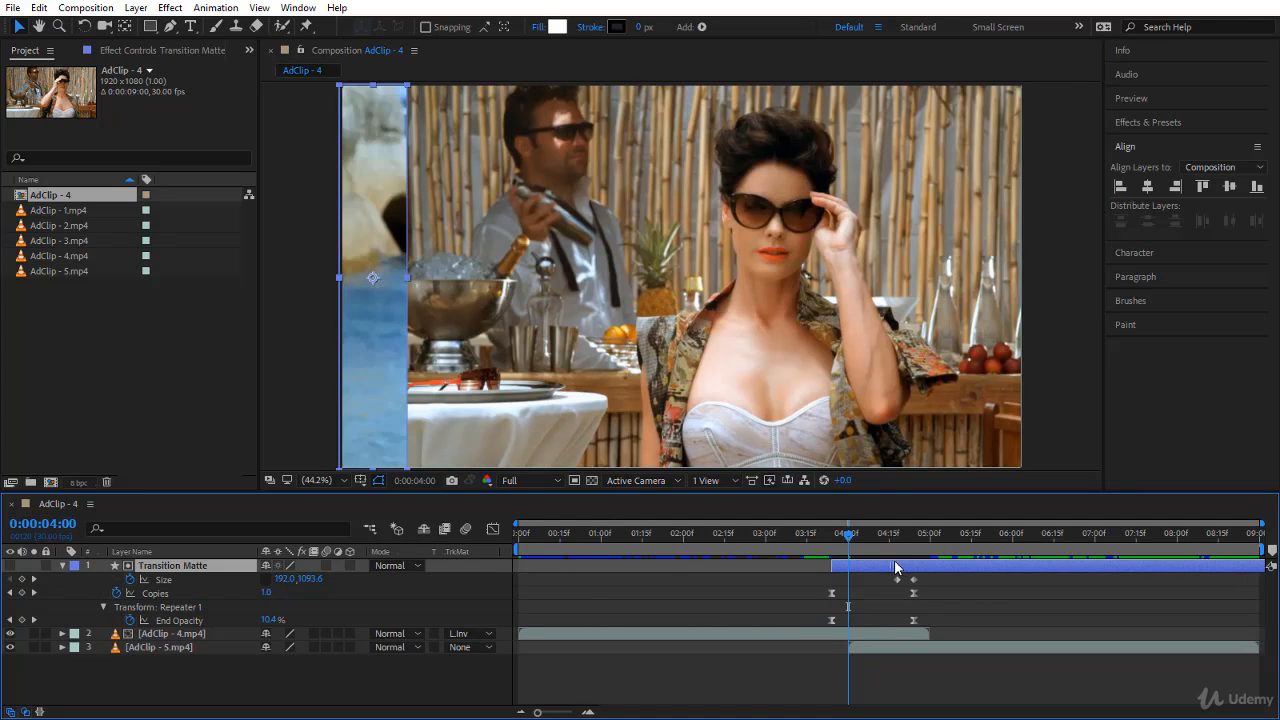
Step: Trim the end of the Transition Matte layer to 0:00:04:29, the out point of AdClip - 4.mp4
click(897, 634)
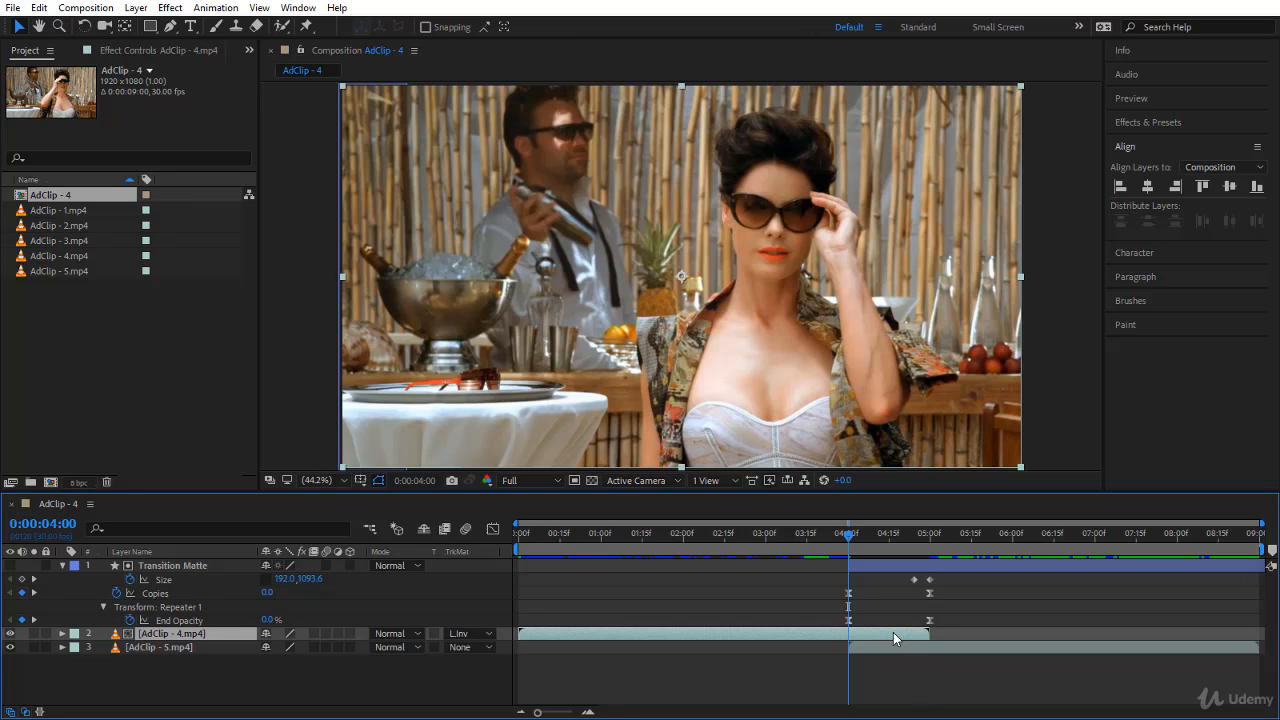
key(o)
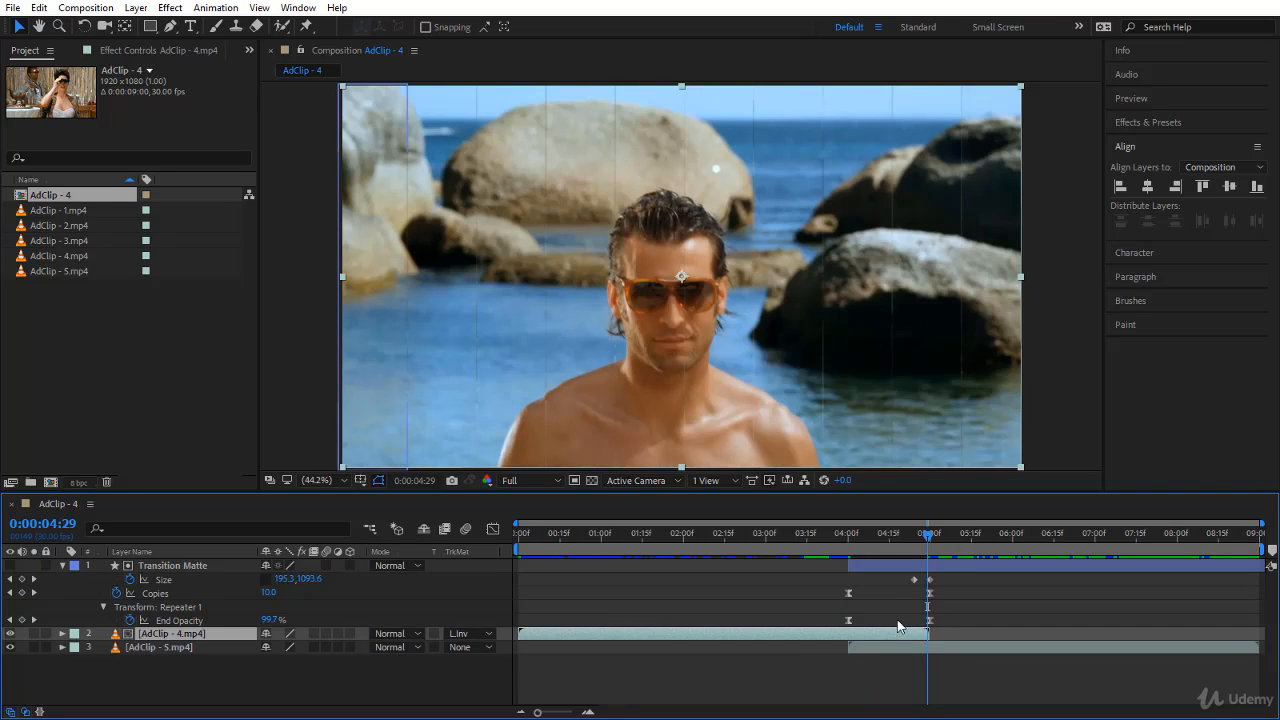
click(909, 568)
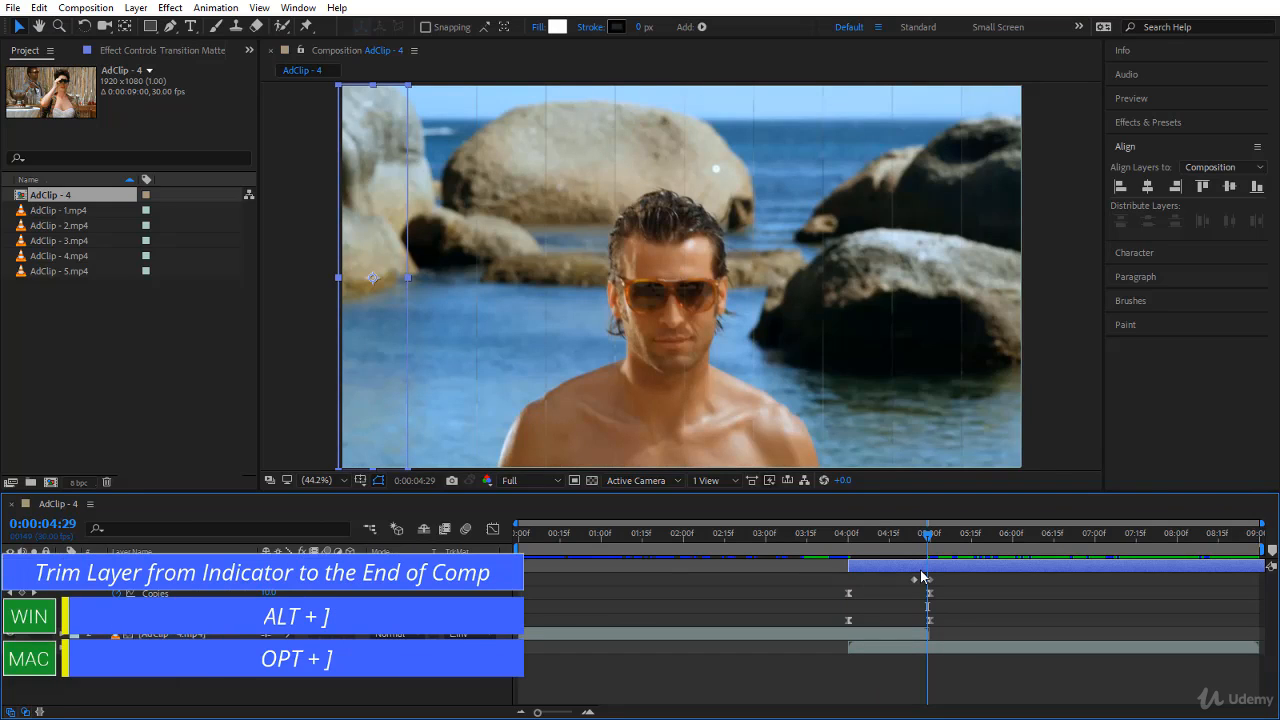
key(alt+bracketright)
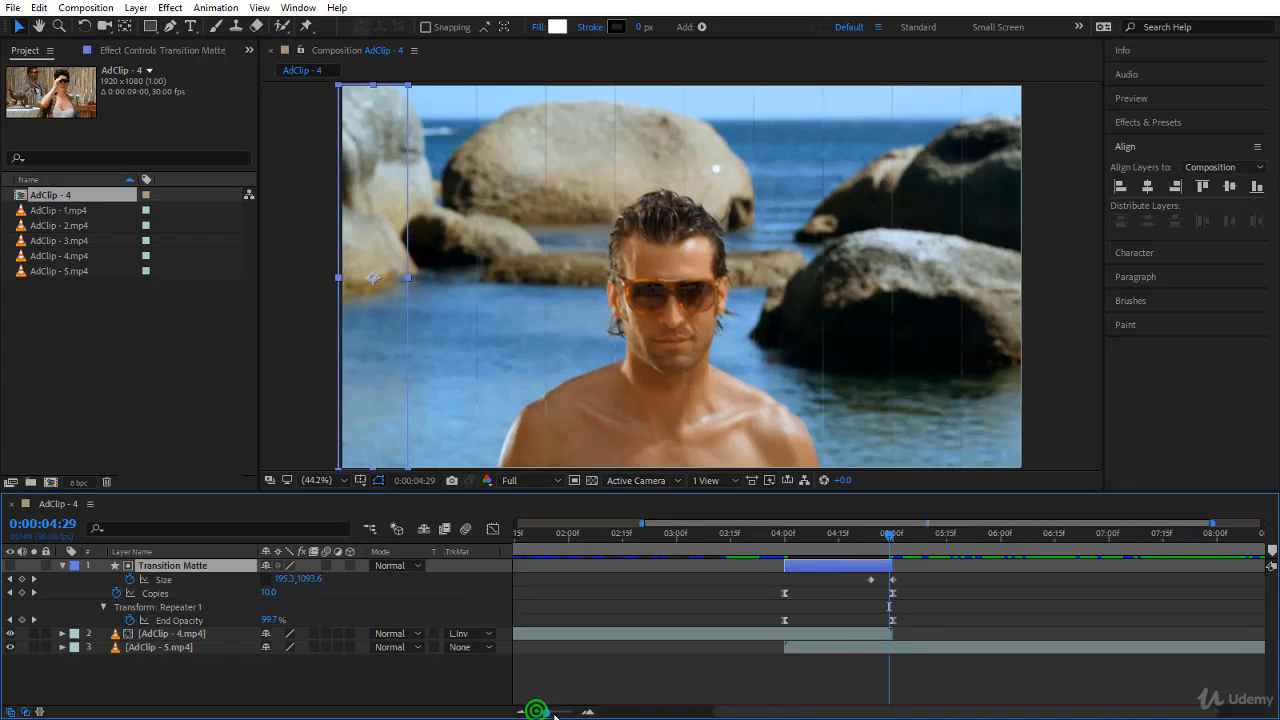
drag(537, 712, 571, 712)
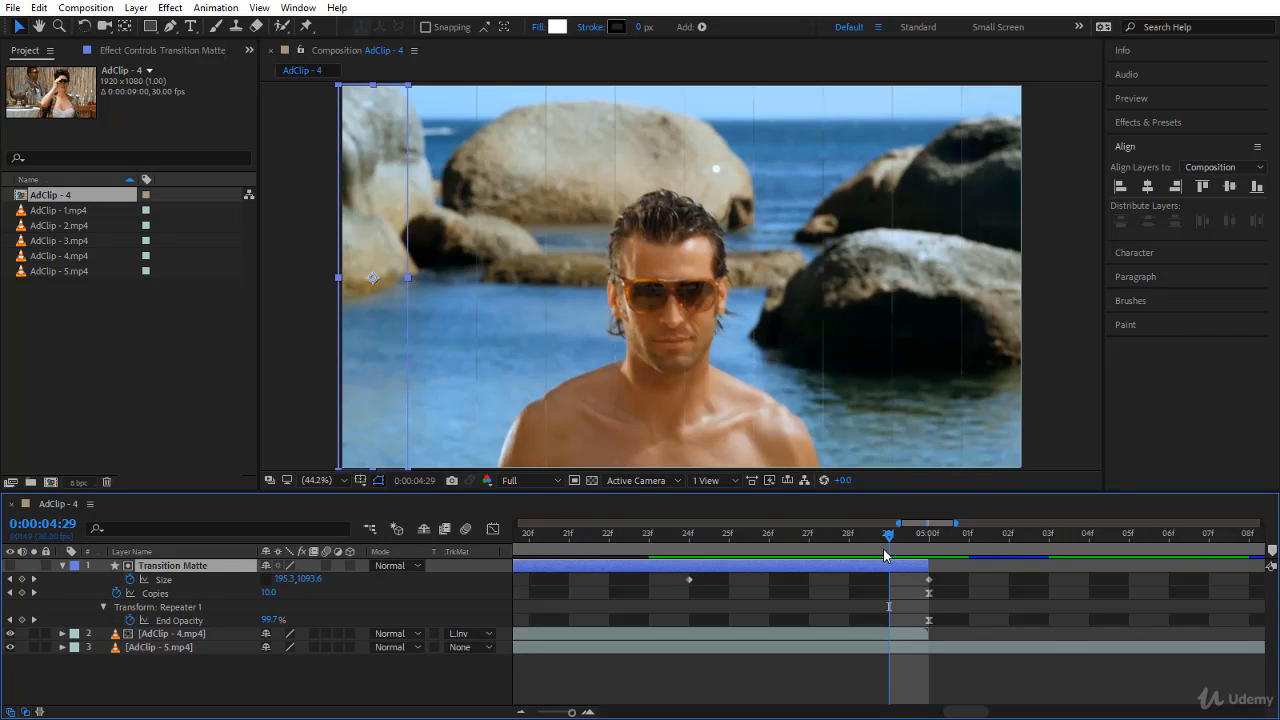
drag(571, 712, 537, 712)
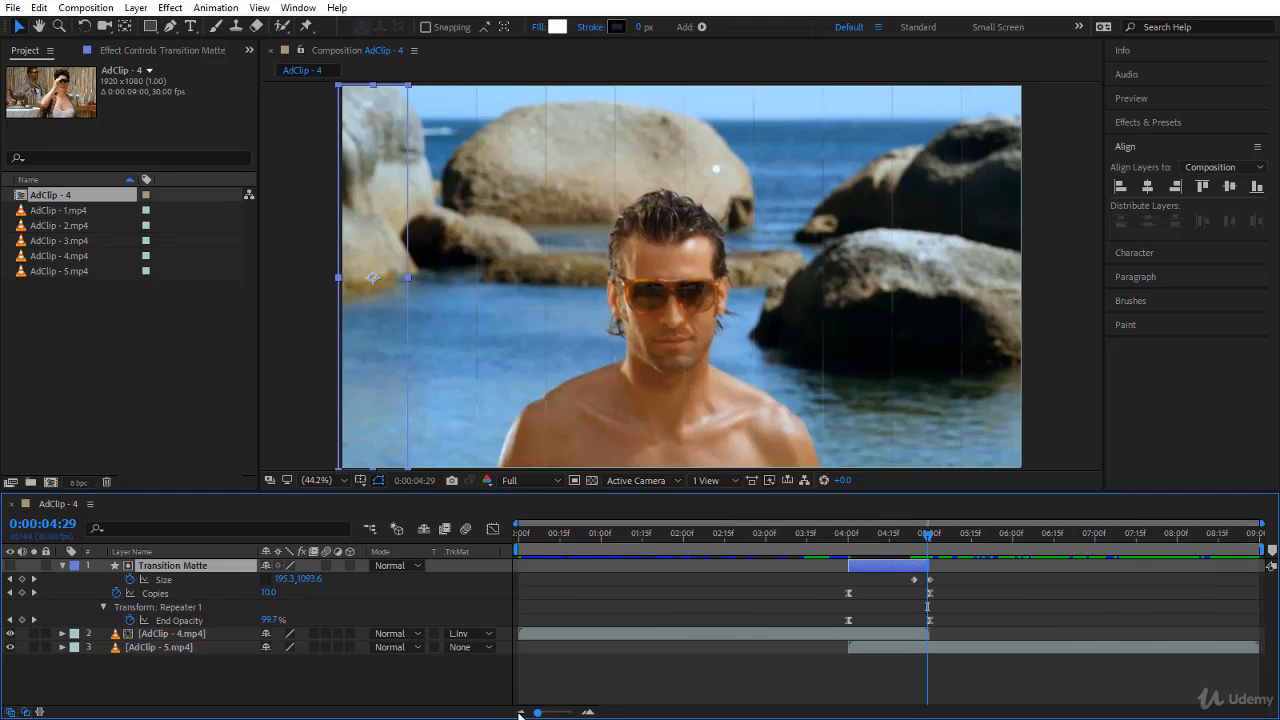
Step: Set the work area around the transition, from 0:00:03:15 to 0:00:05:26
click(744, 539)
drag(743, 537, 806, 549)
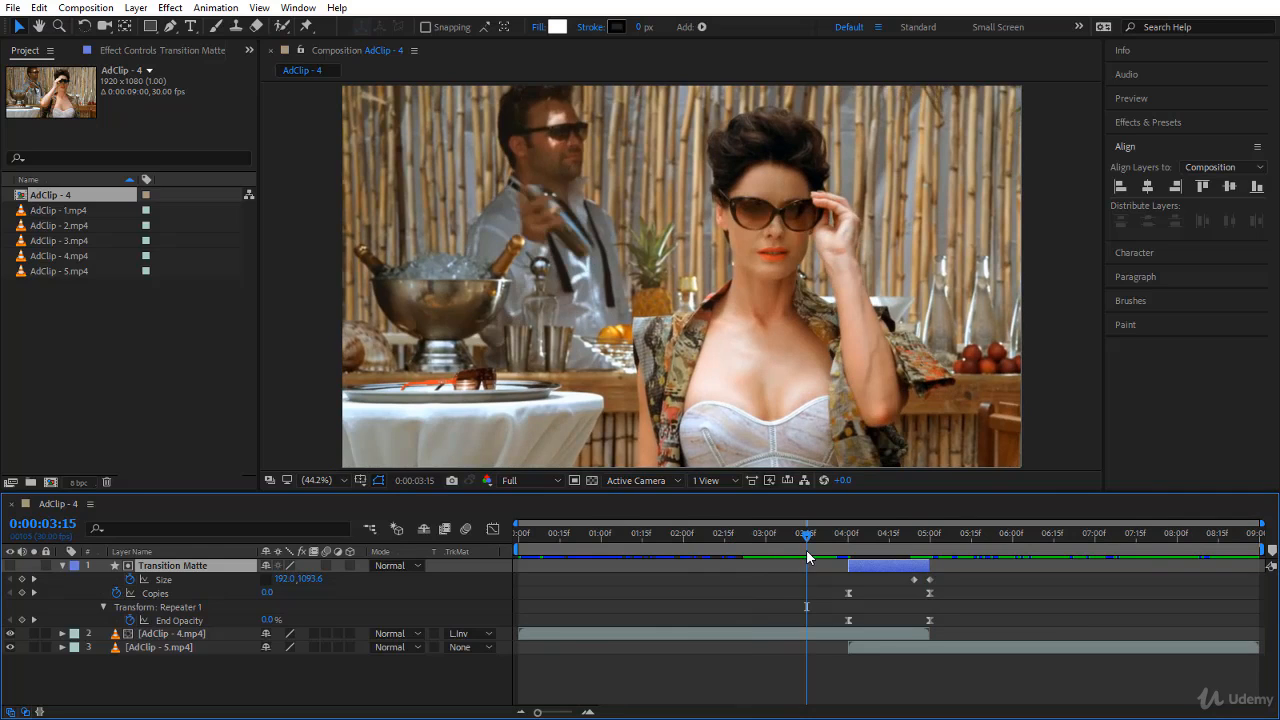
key(b)
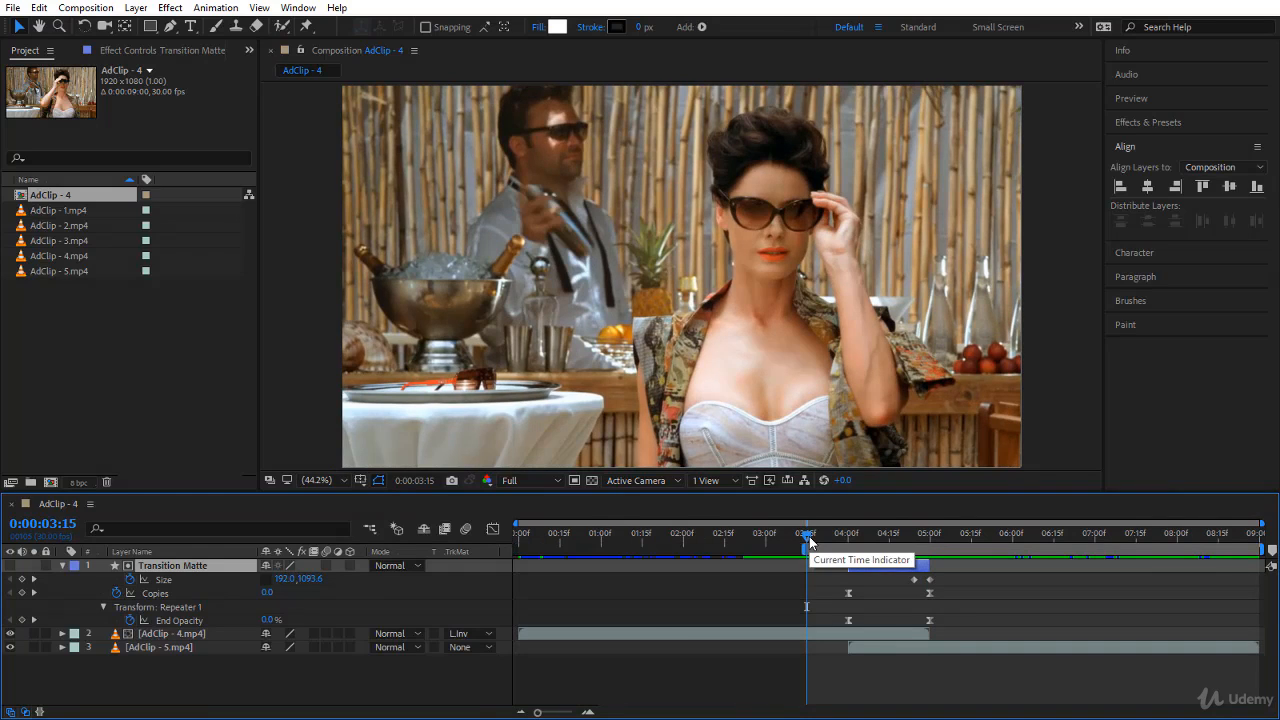
click(1003, 541)
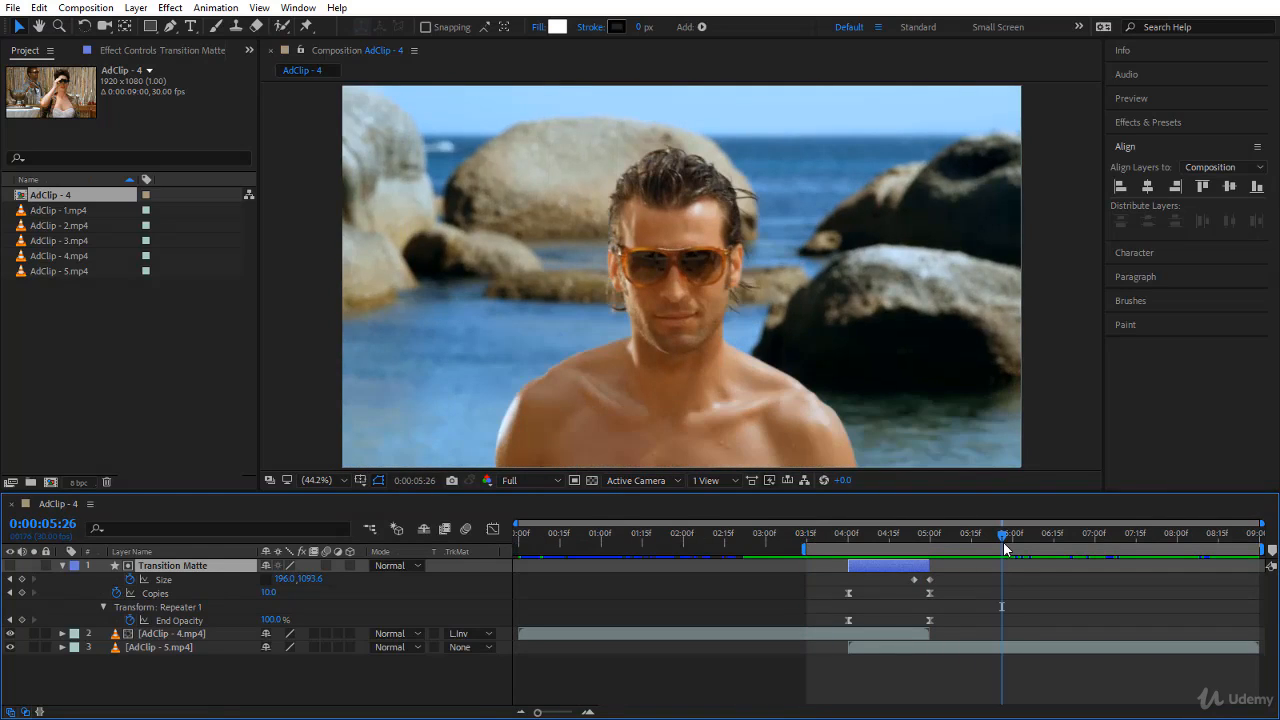
key(n)
Step: Preview the transition within the work area and collapse the Transition Matte layer's properties
click(853, 535)
key(space)
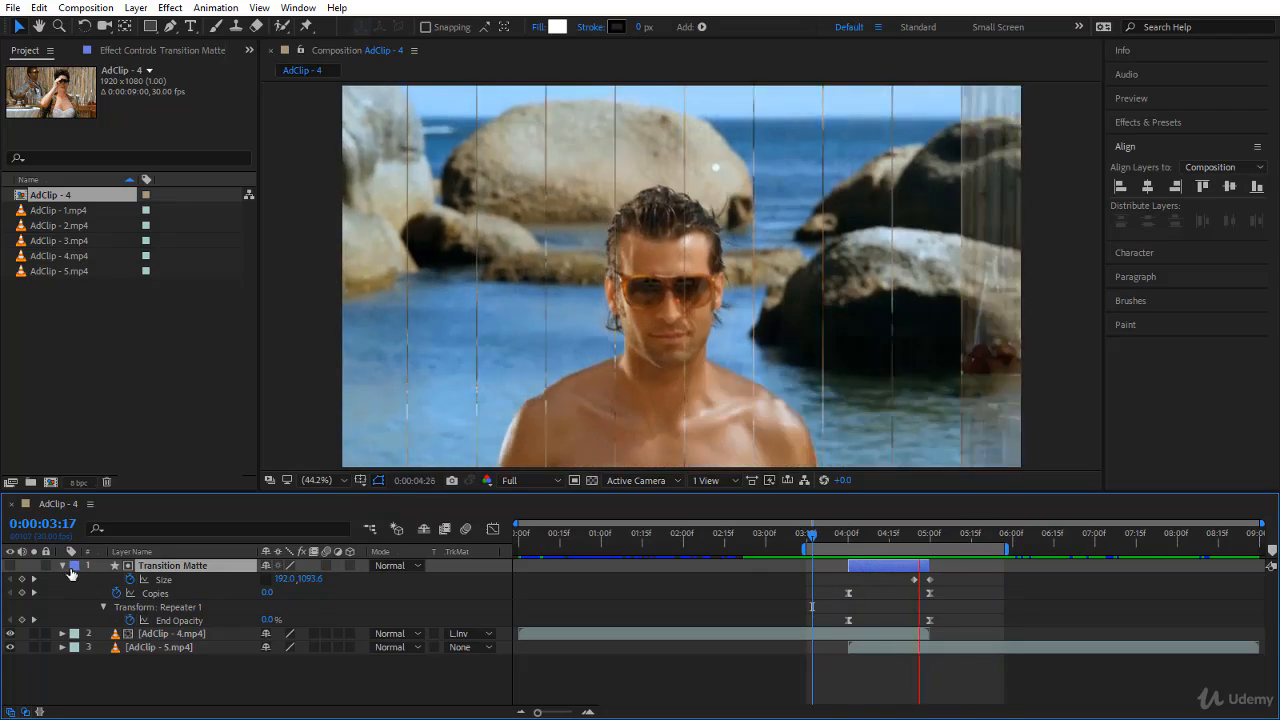
click(63, 566)
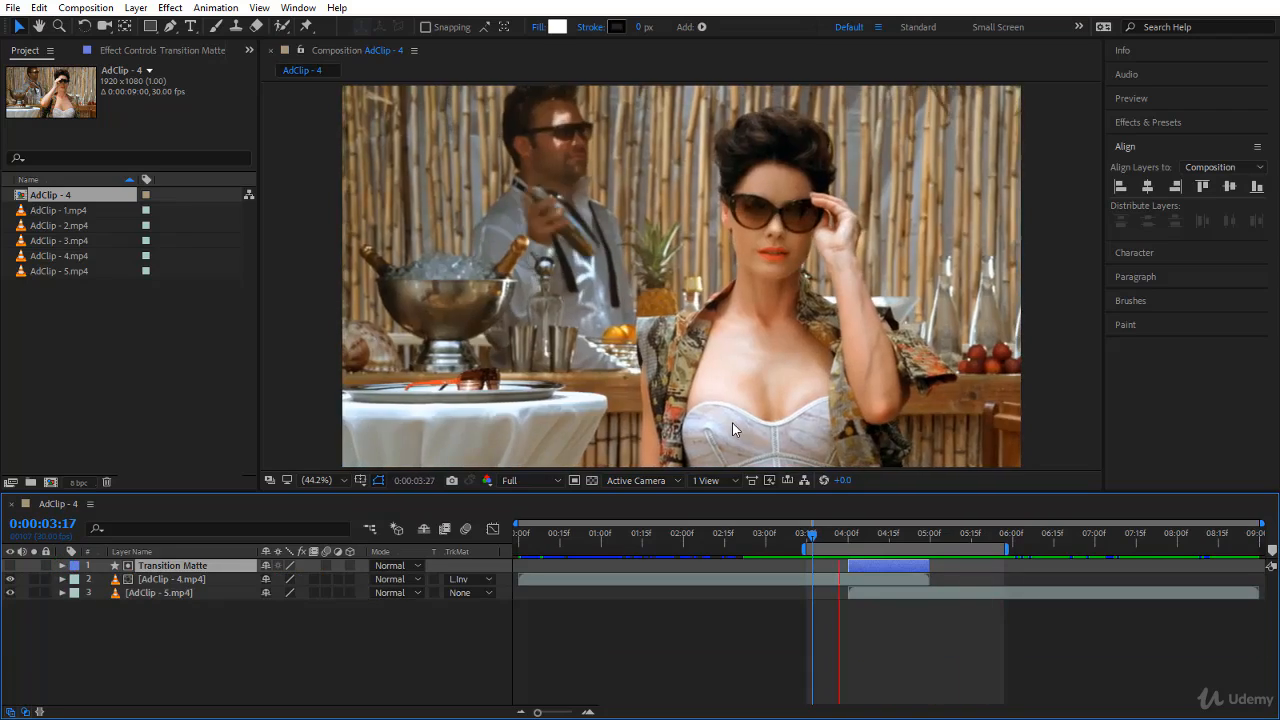